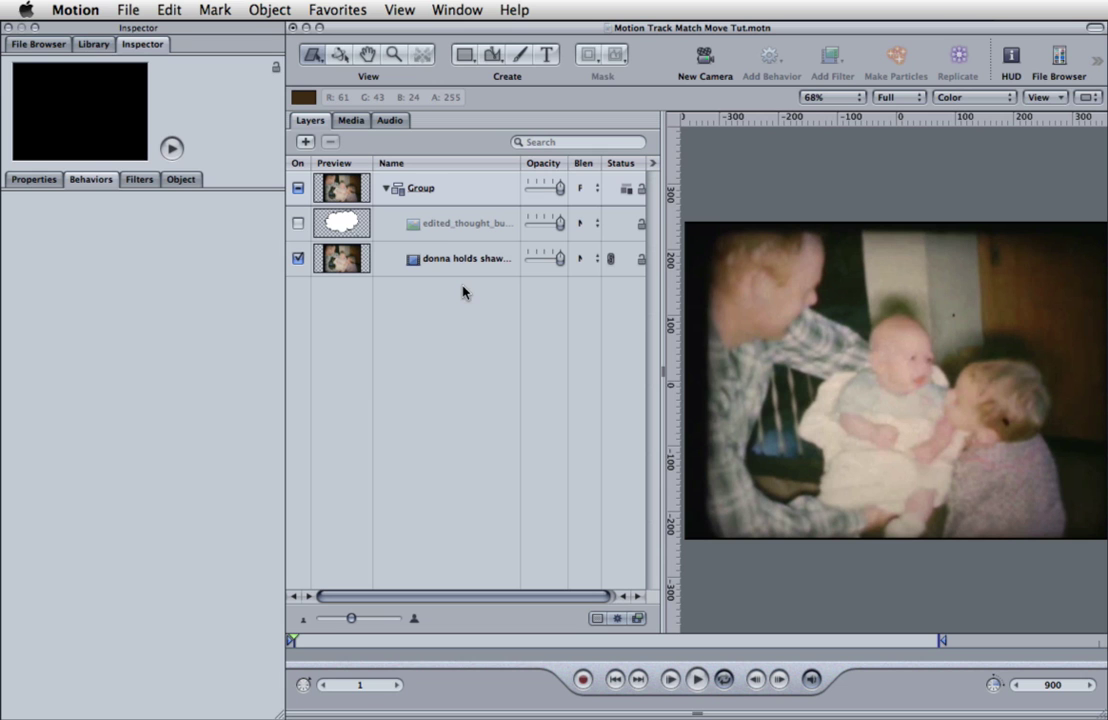
- Select the donna clip layer and browse the Motion Tracking behaviours without adding one
{"action": "left_click", "coordinate": [453, 259]}
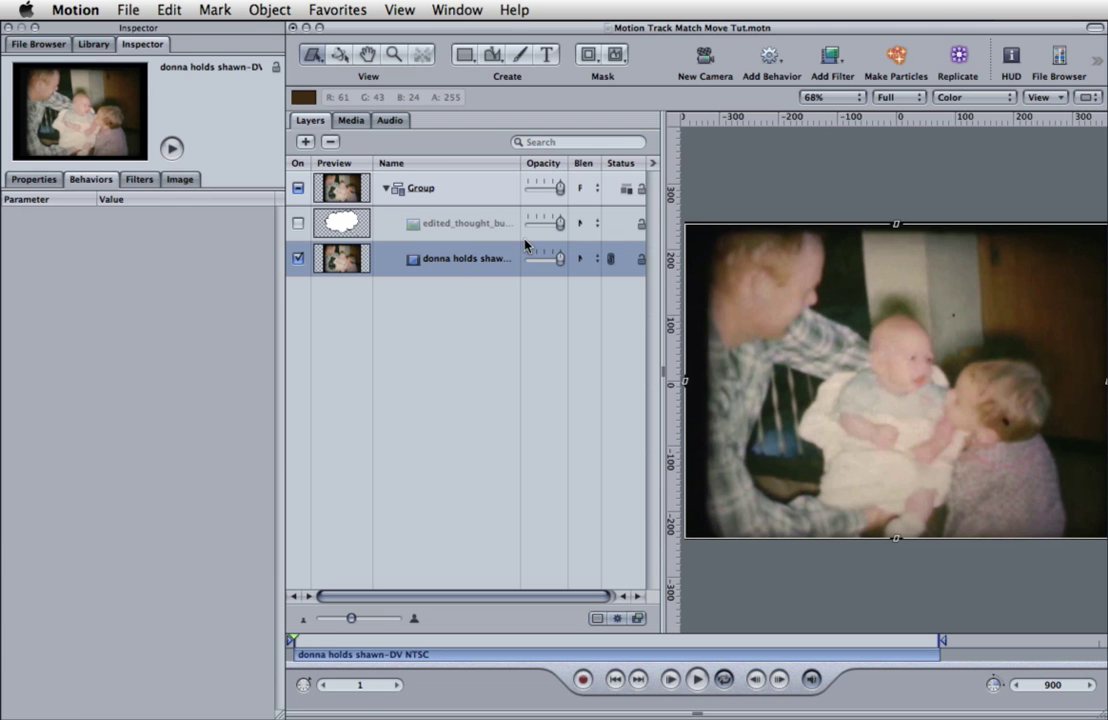
{"action": "left_click", "coordinate": [772, 62]}
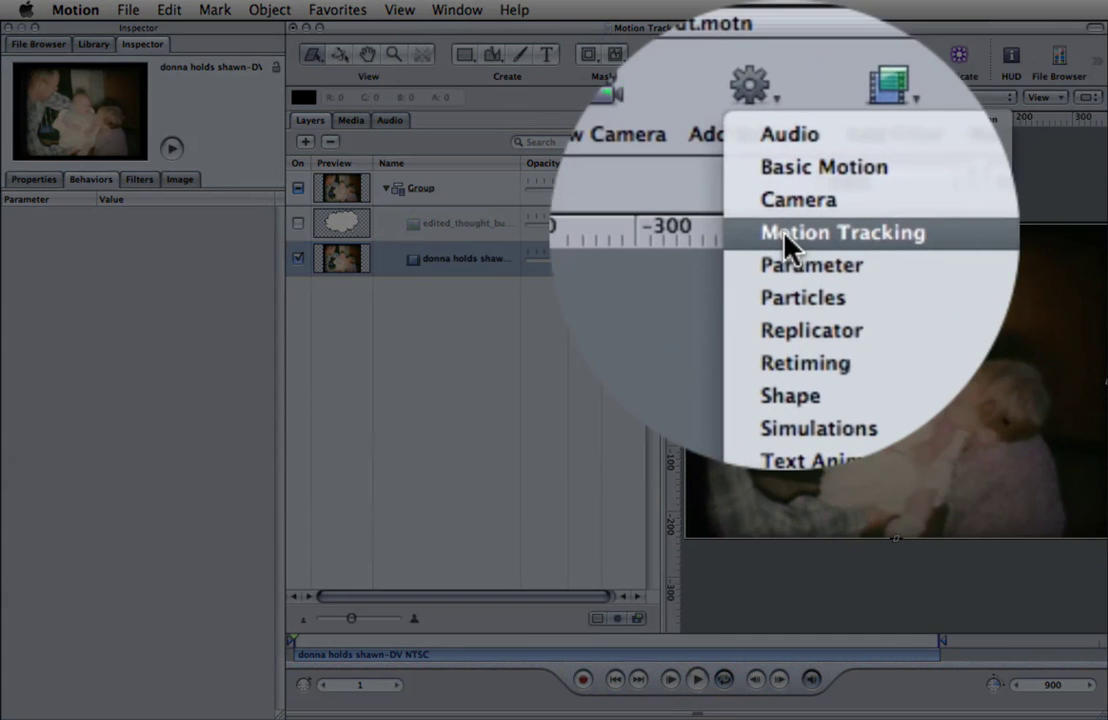
{"action": "mouse_move", "coordinate": [795, 127]}
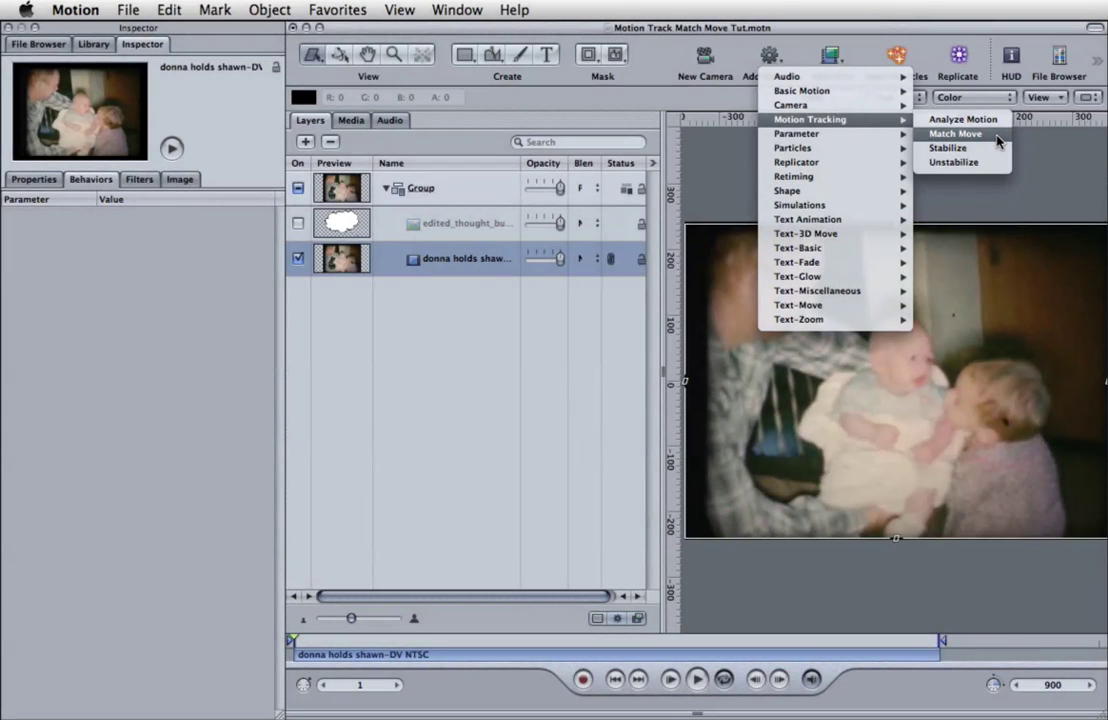
{"action": "left_click", "coordinate": [505, 397]}
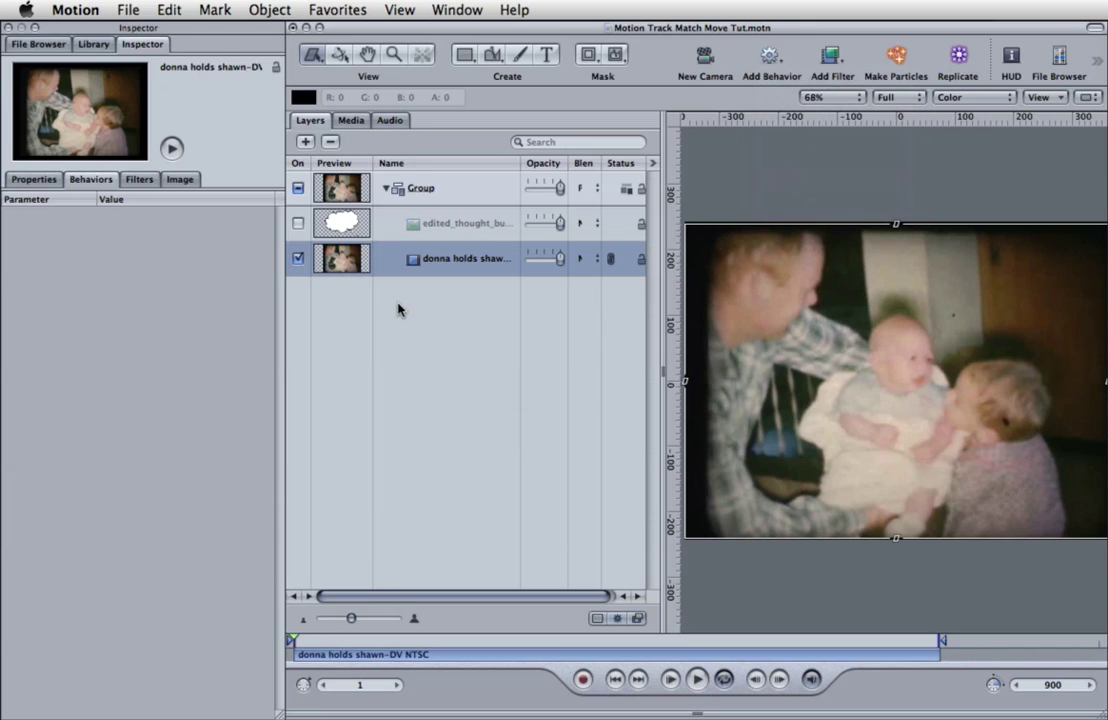
- Preview the thought bubble briefly, hide it again, and scrub the clip to around frame 93
{"action": "left_click", "coordinate": [297, 224]}
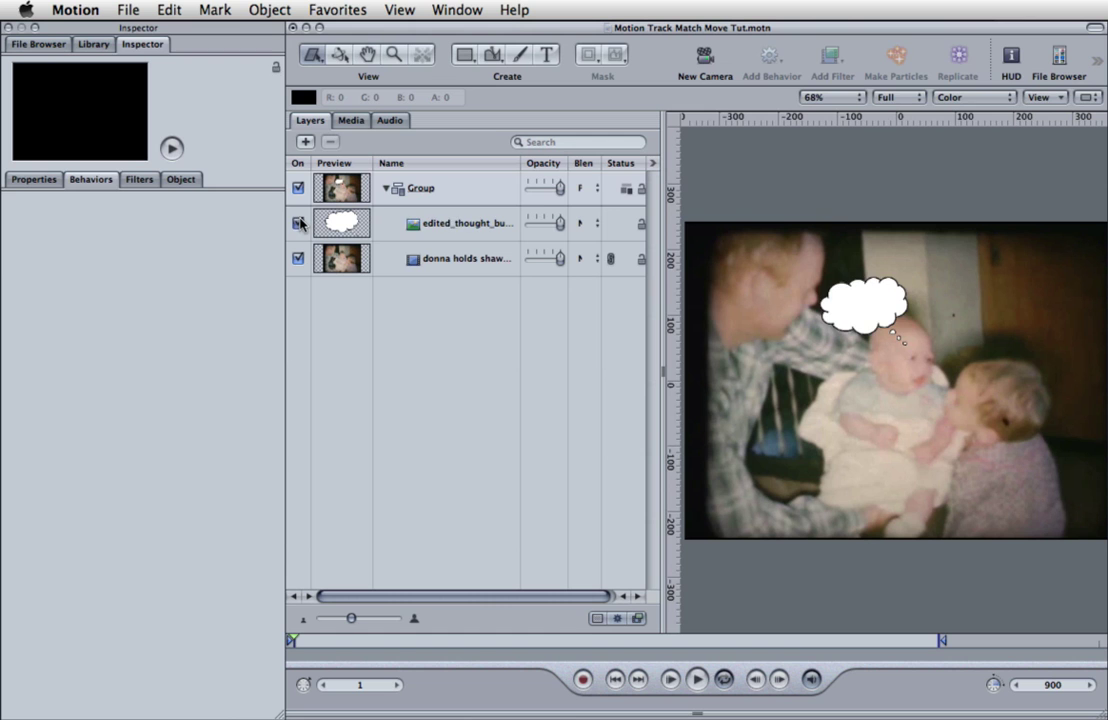
{"action": "left_click", "coordinate": [298, 224]}
{"action": "left_click_drag", "start_coordinate": [307, 642], "coordinate": [283, 657]}
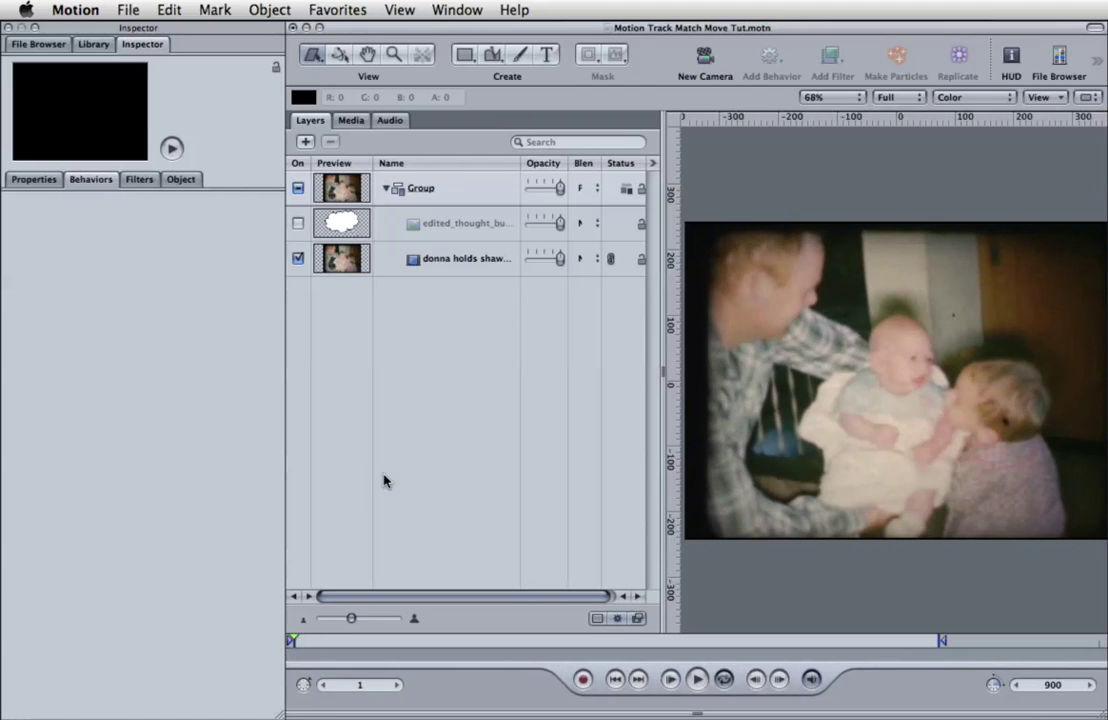
- Add Analyze Motion to the donna clip and drag Track 1 onto the baby's forehead
{"action": "left_click", "coordinate": [437, 262]}
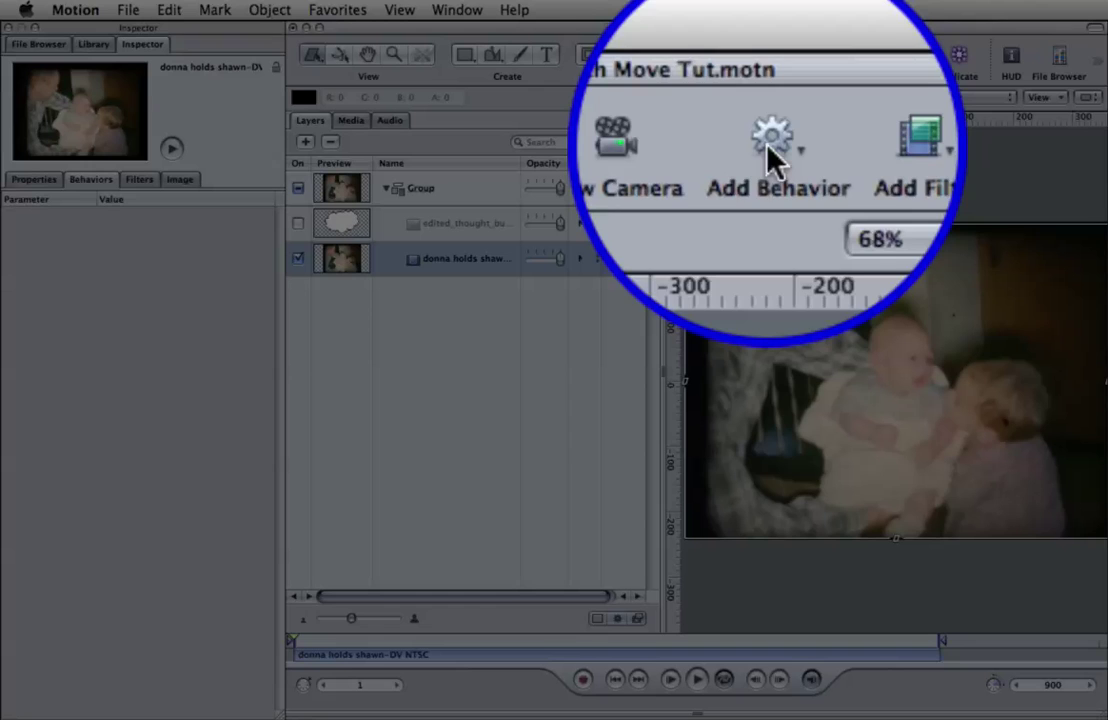
{"action": "left_click", "coordinate": [772, 60]}
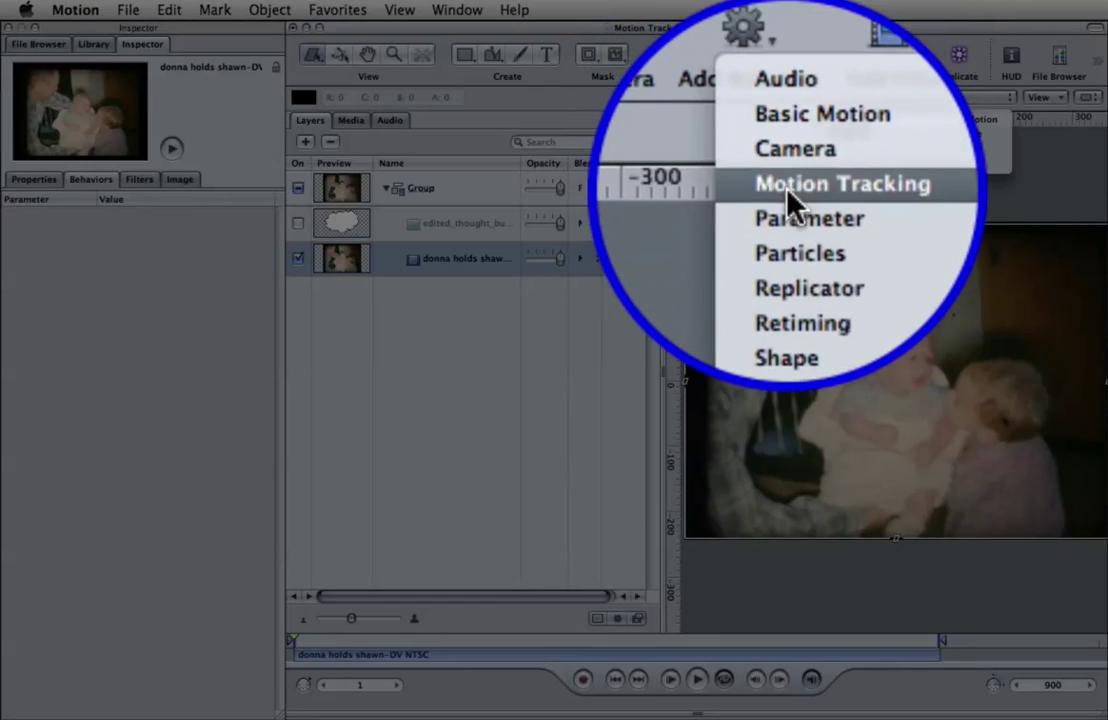
{"action": "mouse_move", "coordinate": [840, 119]}
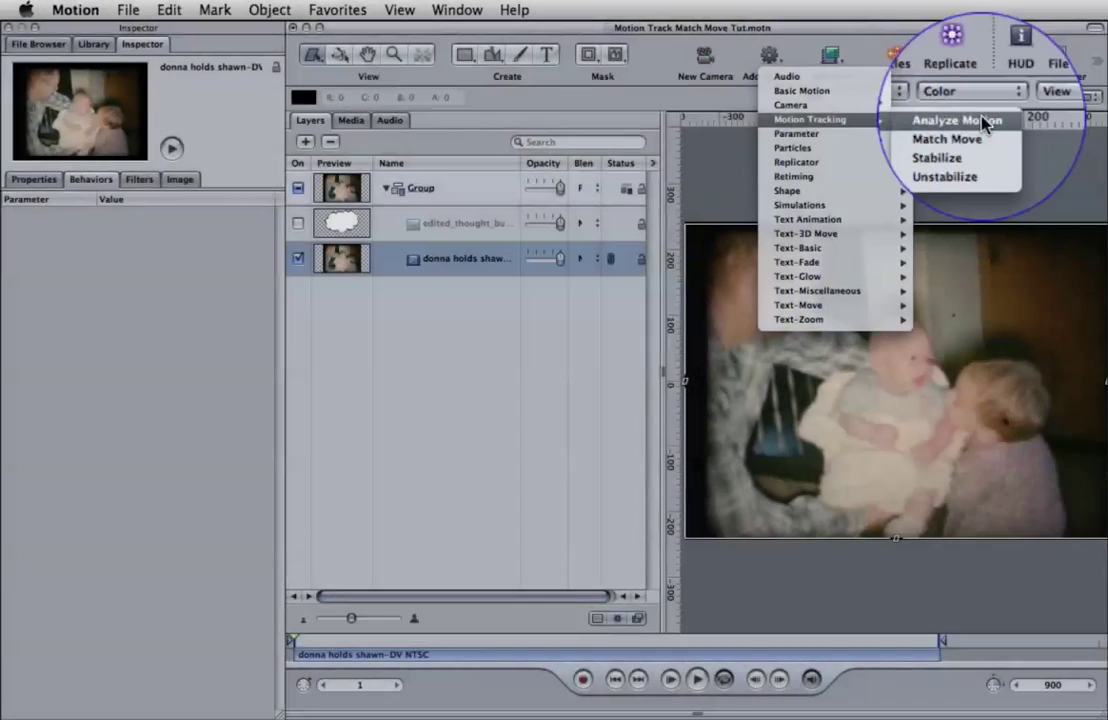
{"action": "left_click", "coordinate": [985, 120]}
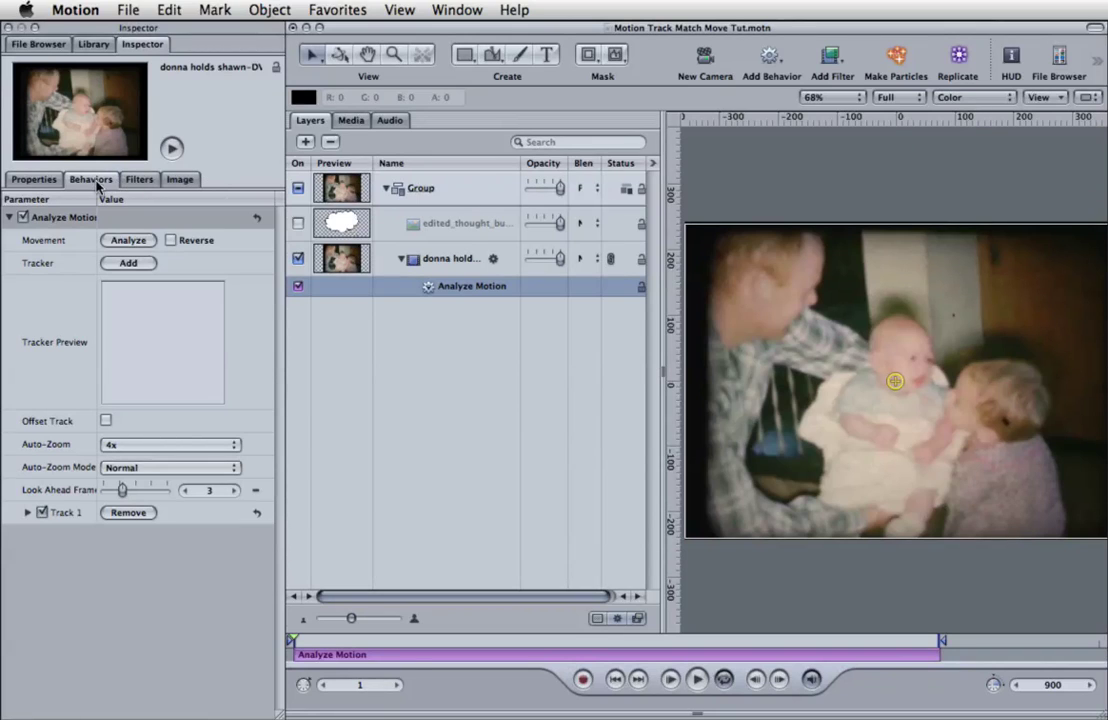
{"action": "left_click", "coordinate": [895, 383]}
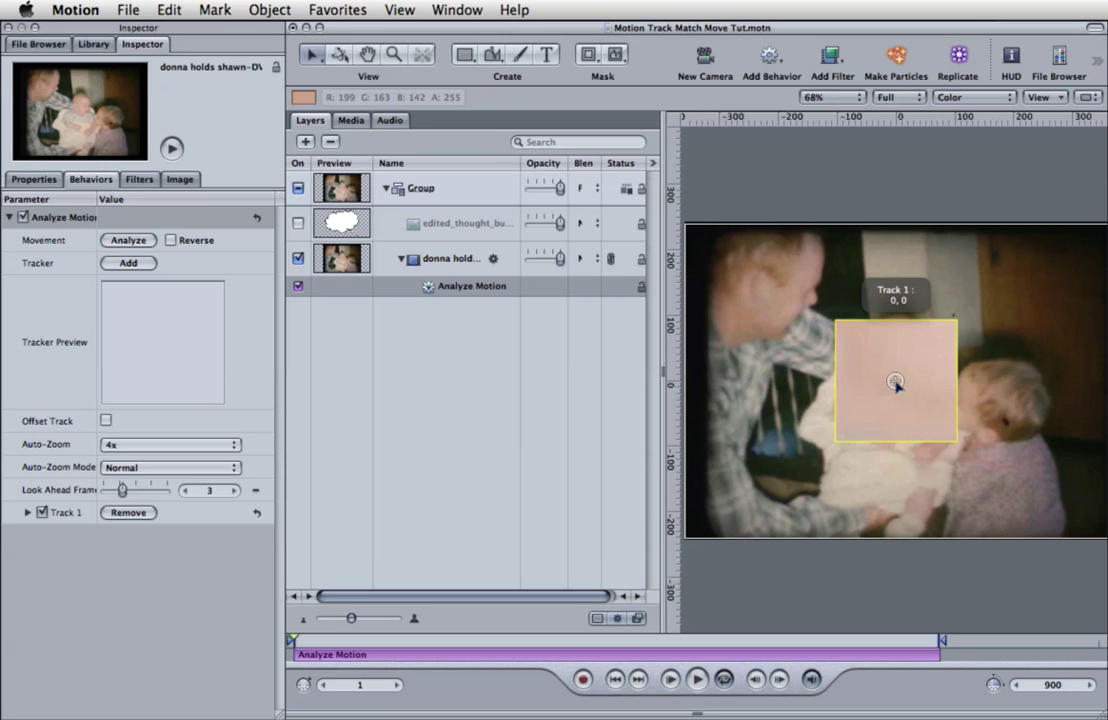
{"action": "left_click_drag", "start_coordinate": [895, 383], "coordinate": [920, 341]}
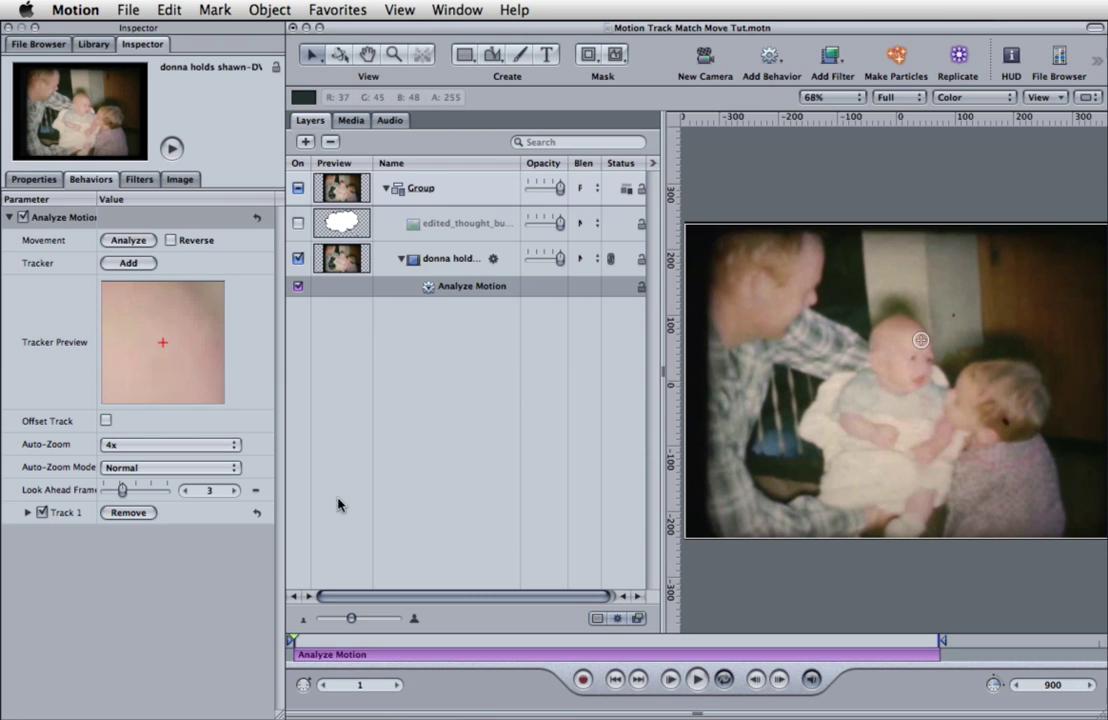
- Expand Track 1 in the Inspector and run Analyze, tracking up to frame 140
{"action": "left_click", "coordinate": [27, 513]}
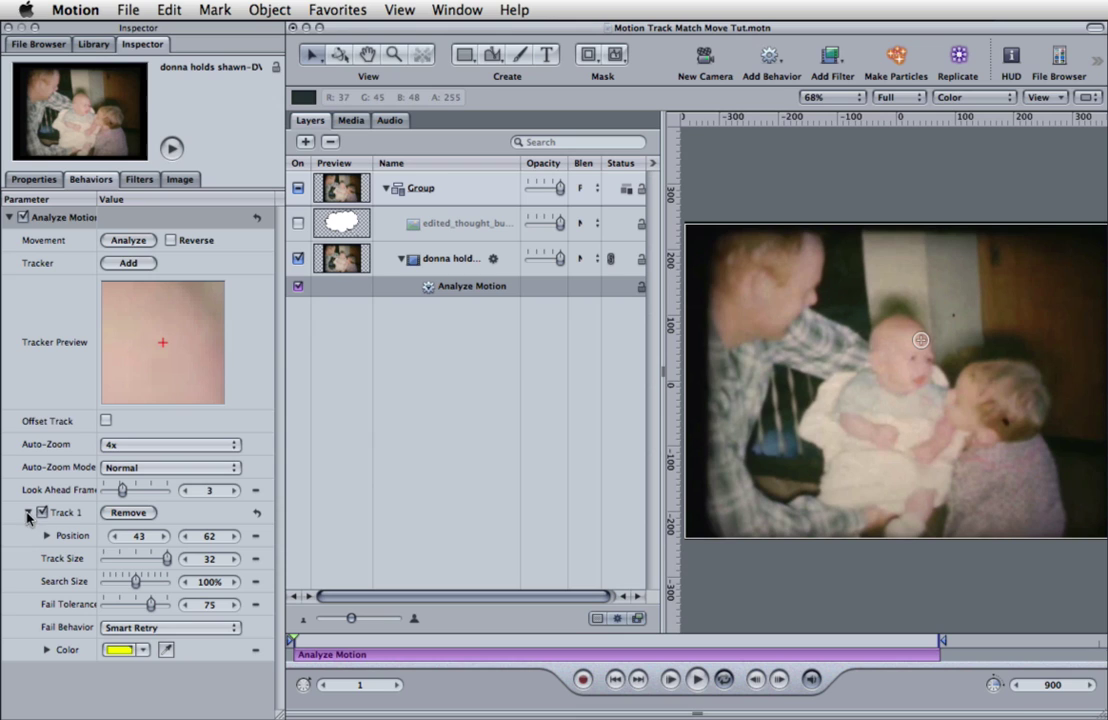
{"action": "left_click", "coordinate": [130, 241]}
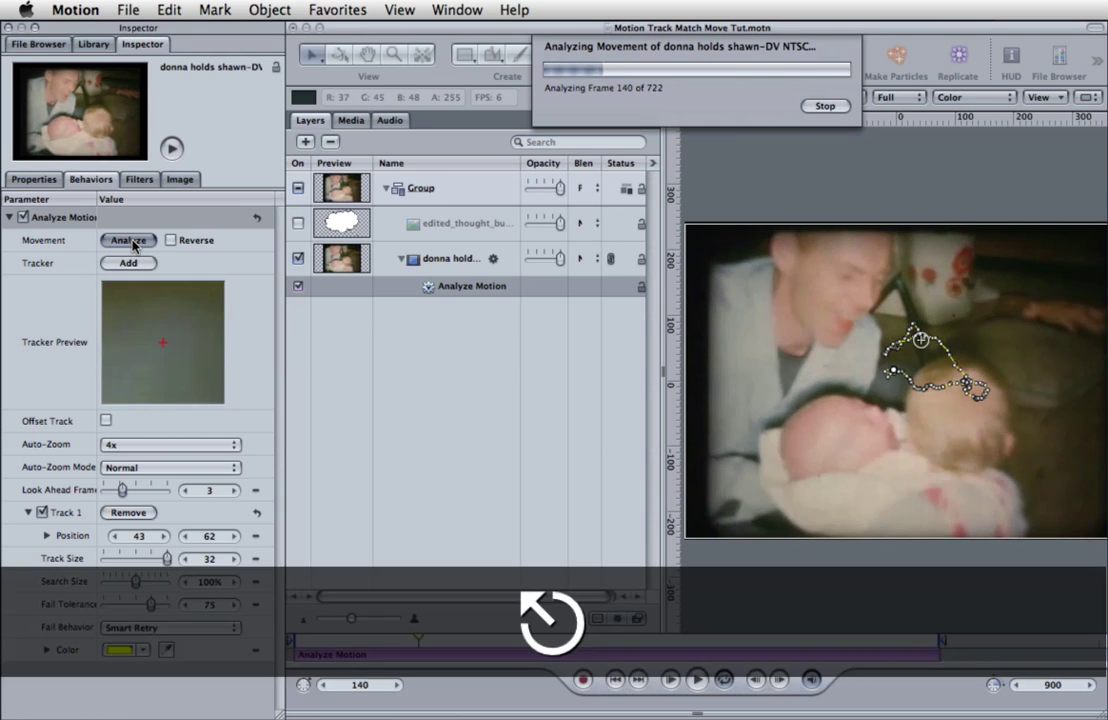
- Stop analysis, go to frame 130, and move Track 1 back onto the baby's head at -134, -38
{"action": "key", "text": "Escape"}
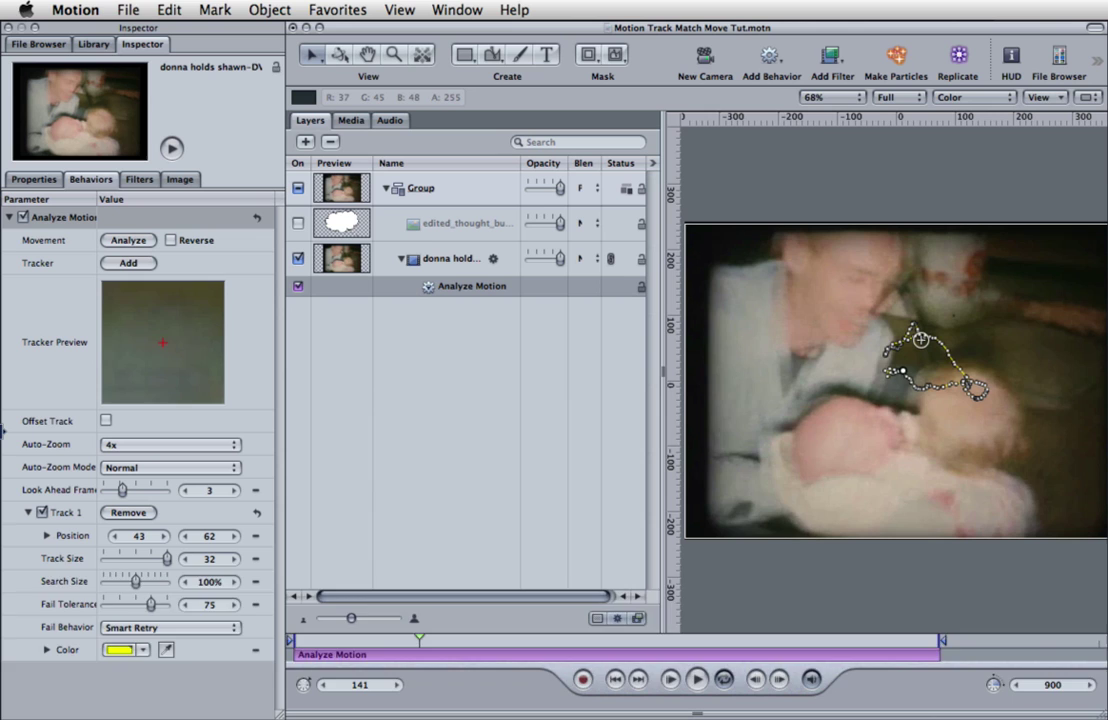
{"action": "key", "text": "Left"}
{"action": "key", "text": "Left"}
{"action": "key", "text": "Left"}
{"action": "key", "text": "Left"}
{"action": "key", "text": "Left"}
{"action": "key", "text": "Left"}
{"action": "key", "text": "Left"}
{"action": "key", "text": "Left"}
{"action": "key", "text": "Left"}
{"action": "key", "text": "Left"}
{"action": "key", "text": "Left"}
{"action": "key", "text": "Left"}
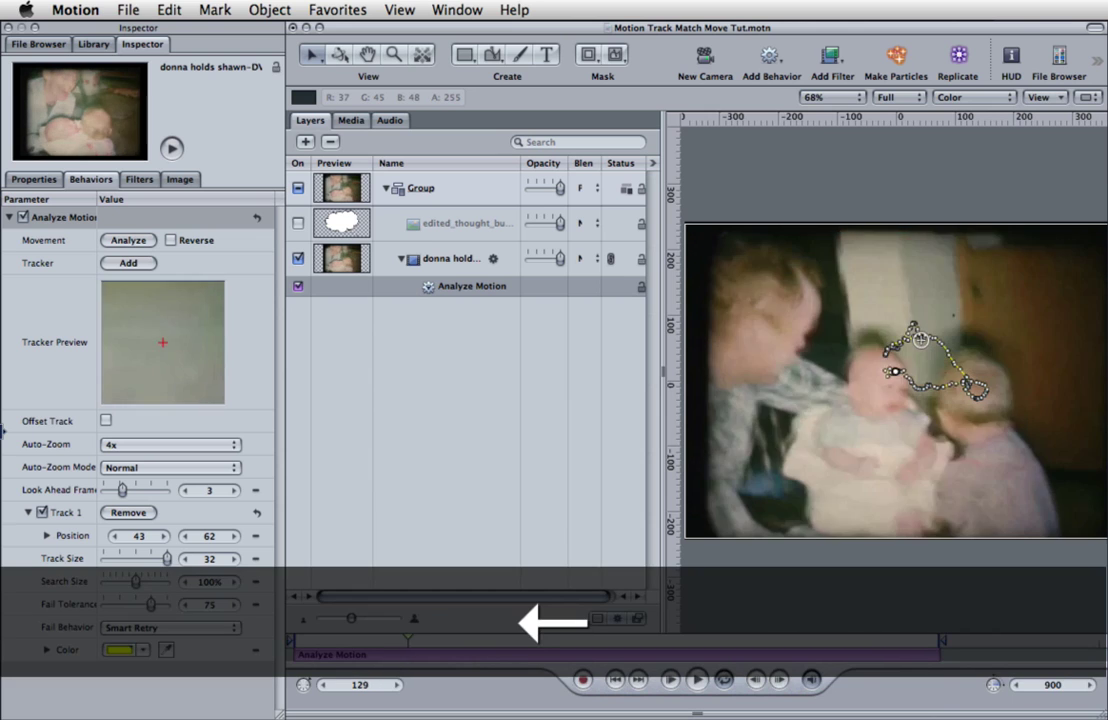
{"action": "key", "text": "Left"}
{"action": "key", "text": "Right"}
{"action": "key", "text": "Right"}
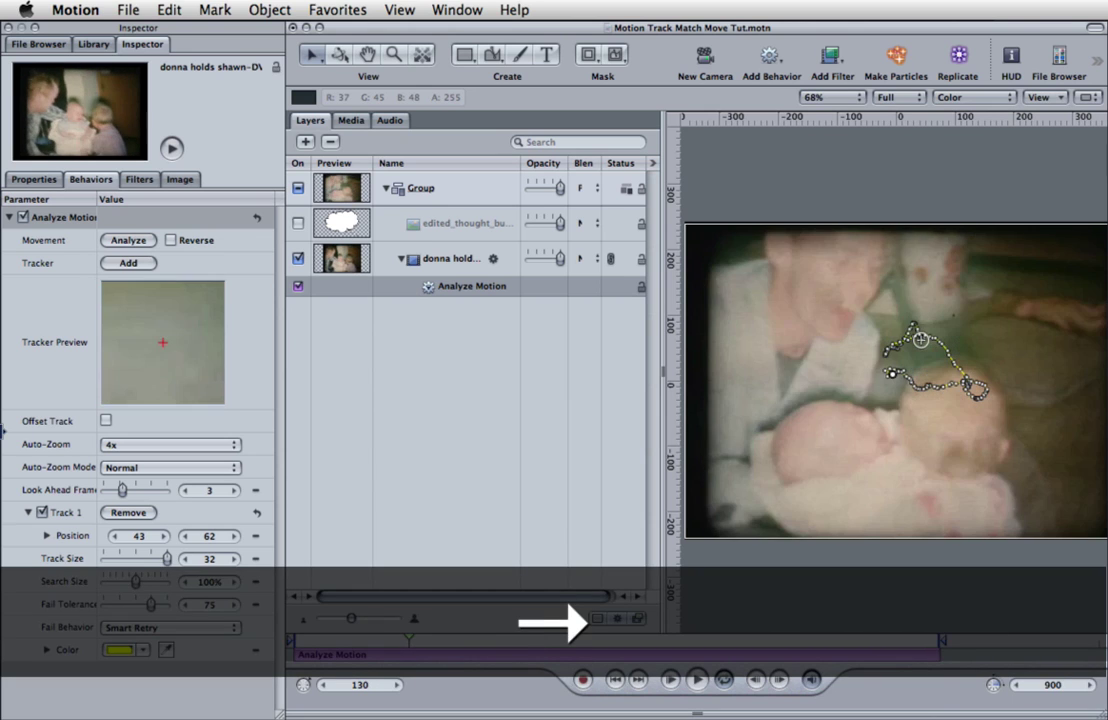
{"action": "key", "text": "Left"}
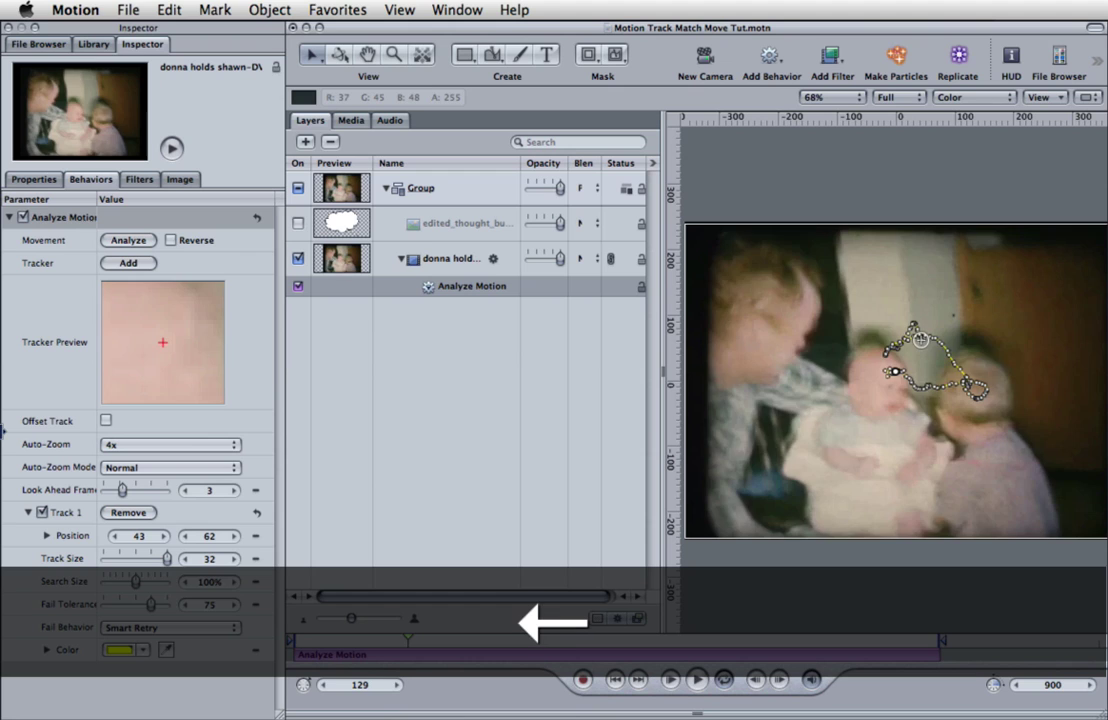
{"action": "key", "text": "Right"}
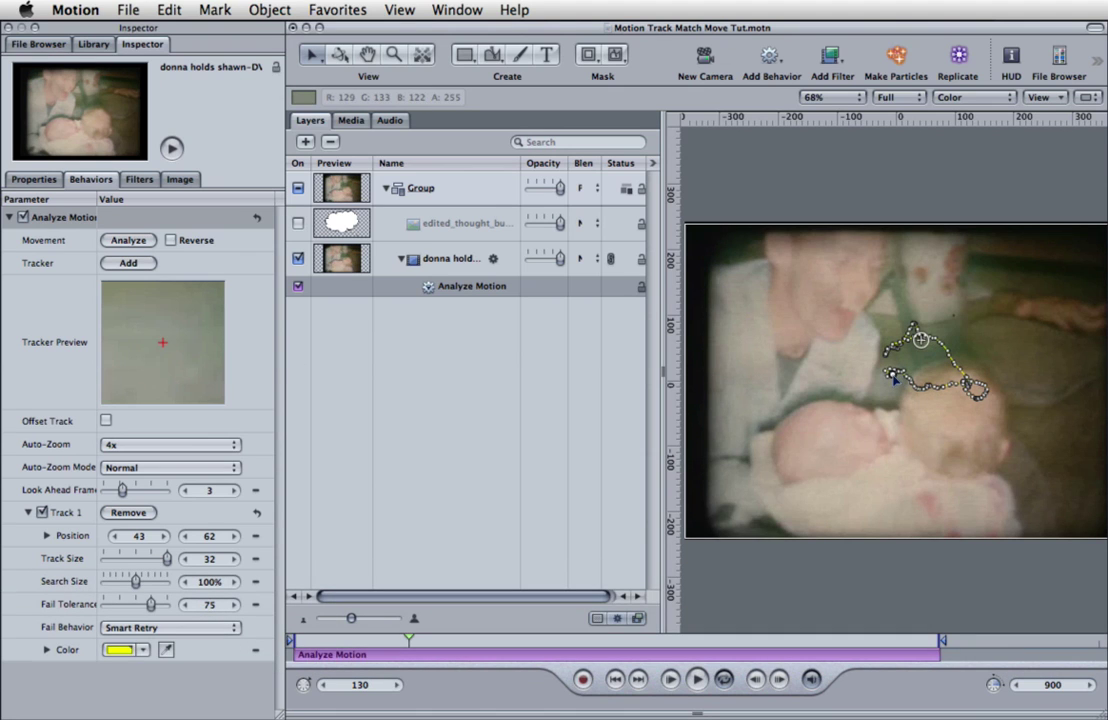
{"action": "left_click_drag", "start_coordinate": [893, 378], "coordinate": [821, 405]}
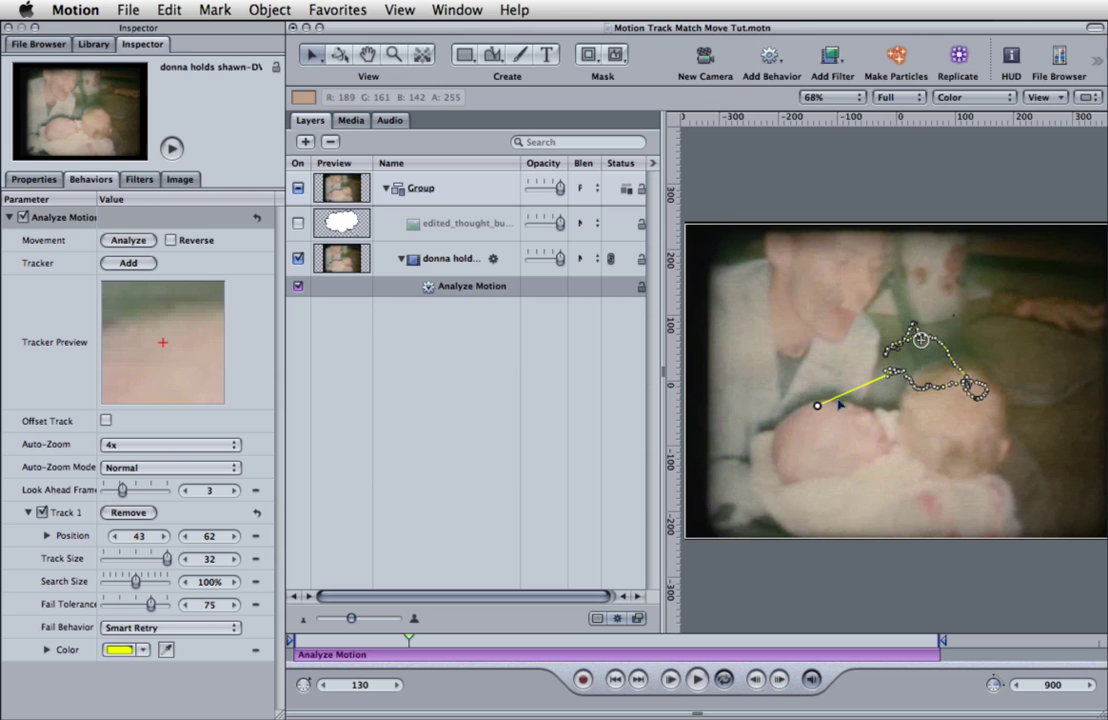
{"action": "left_click_drag", "start_coordinate": [920, 341], "coordinate": [816, 406]}
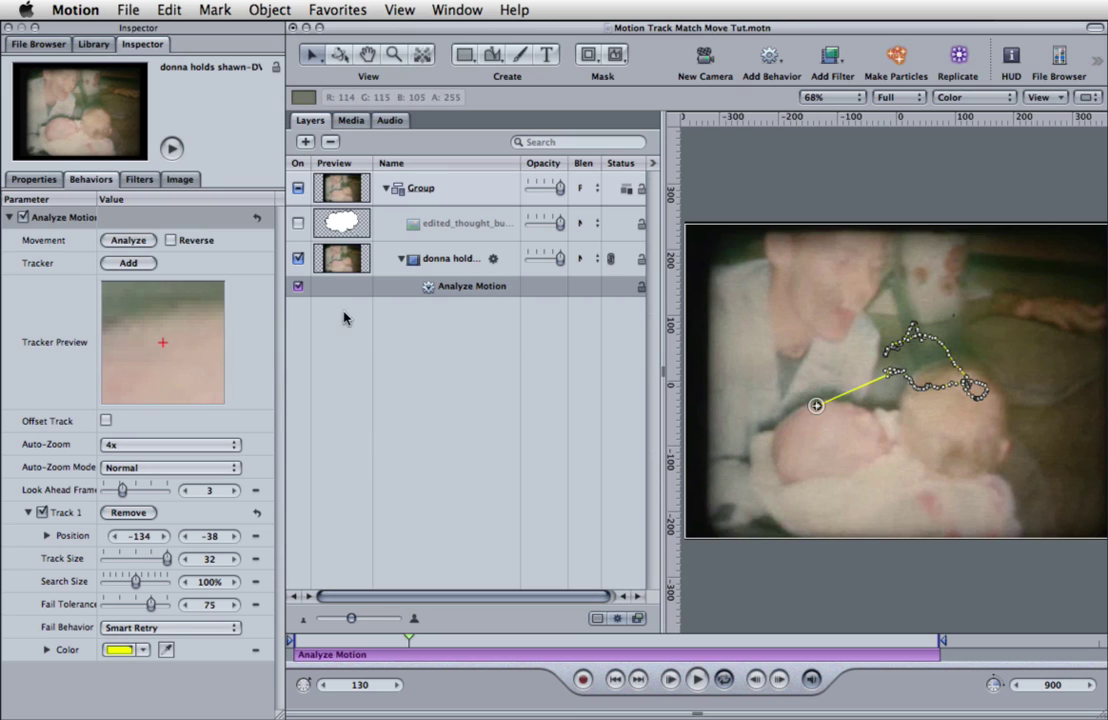
- Resume analysis from frame 130 and stop it near frame 410
{"action": "left_click", "coordinate": [129, 241]}
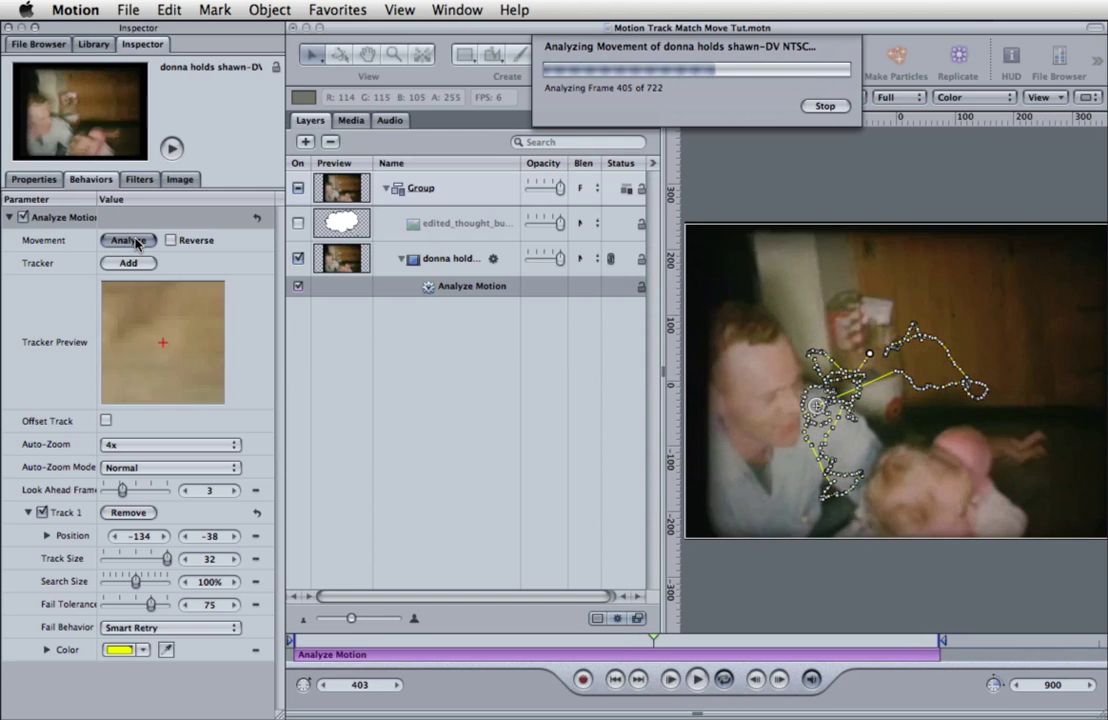
{"action": "key", "text": "Escape"}
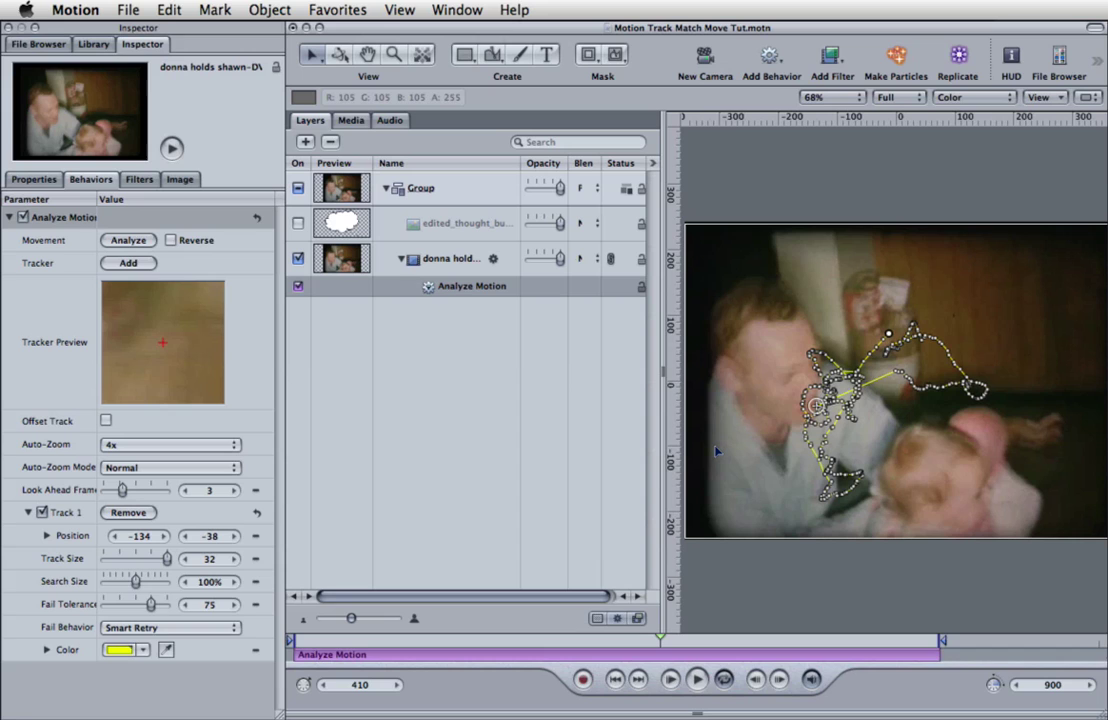
- Step back a few frames and drag Track 1 back onto the baby's head at 83, −113
{"action": "key", "text": "Left"}
{"action": "key", "text": "Left"}
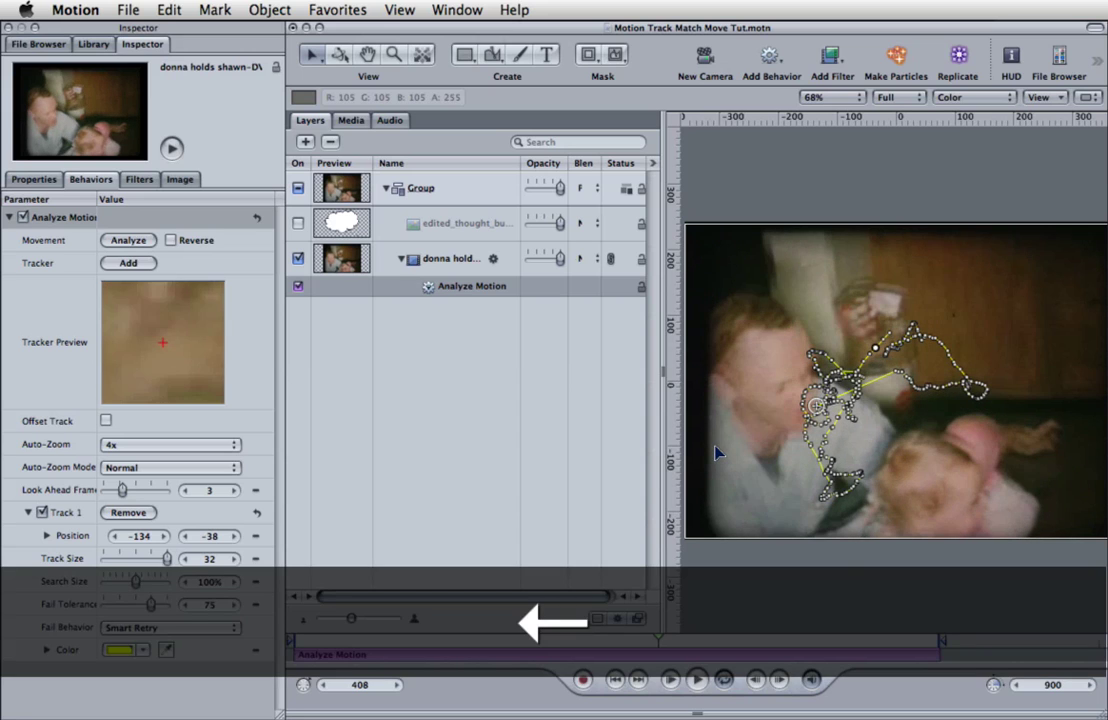
{"action": "key", "text": "Left"}
{"action": "key", "text": "Left"}
{"action": "key", "text": "Left"}
{"action": "key", "text": "Left"}
{"action": "key", "text": "Left"}
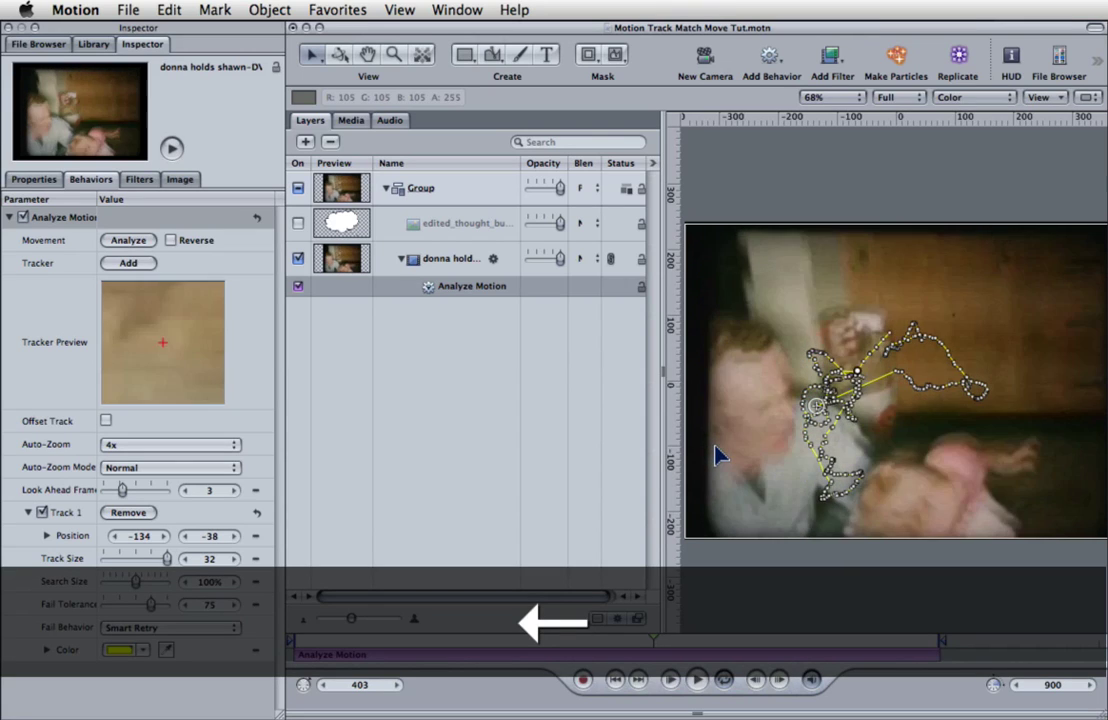
{"action": "key", "text": "Left"}
{"action": "key", "text": "Left"}
{"action": "key", "text": "Right"}
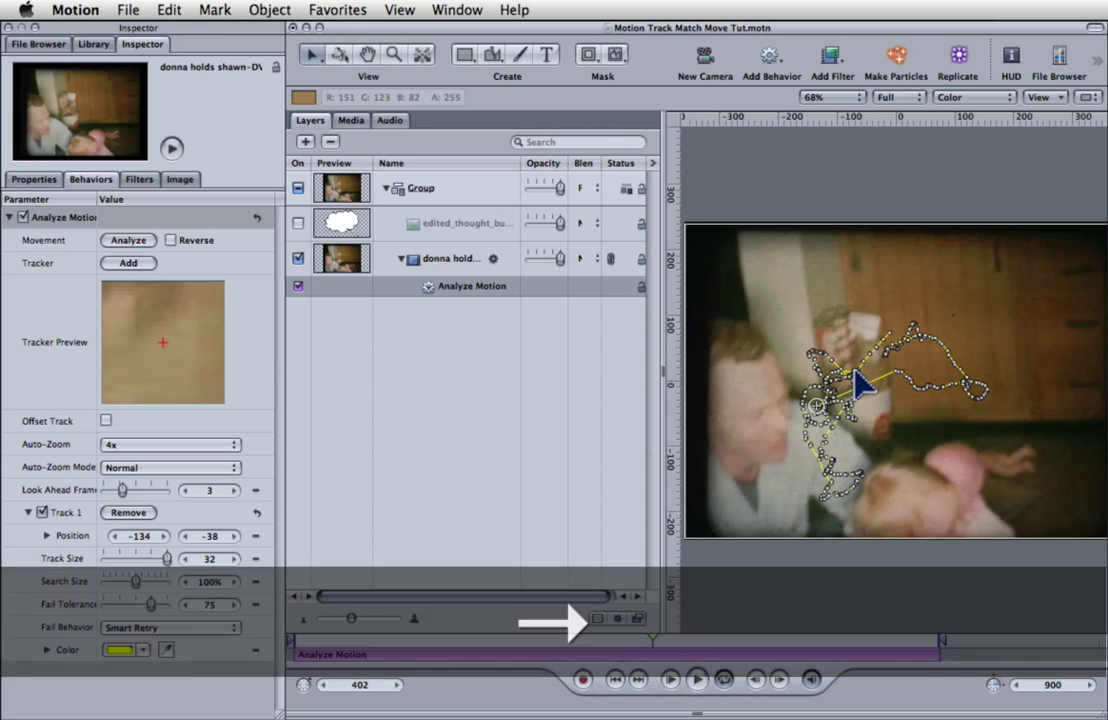
{"action": "left_click_drag", "start_coordinate": [855, 371], "coordinate": [944, 452]}
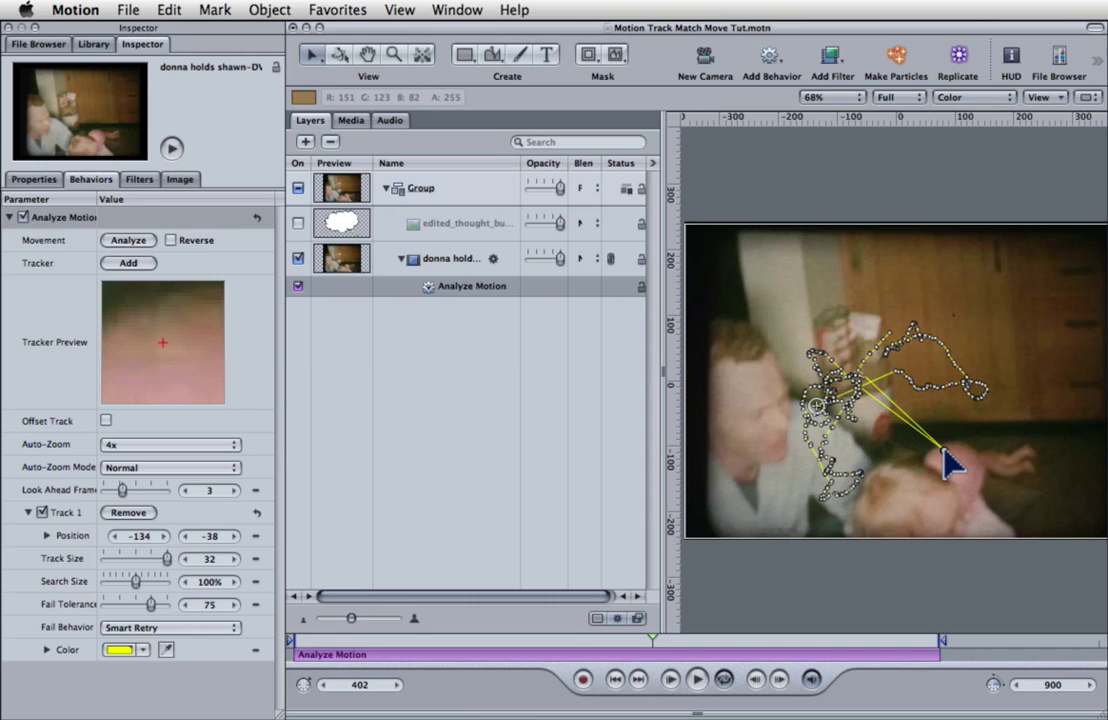
{"action": "key", "text": "Right"}
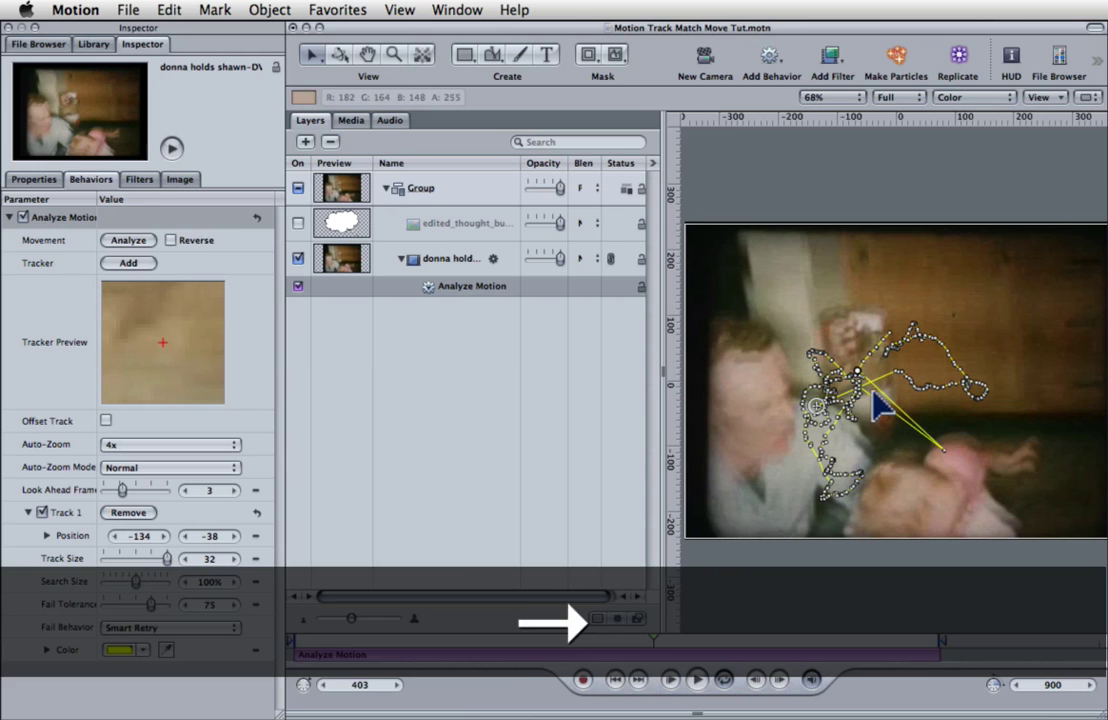
{"action": "left_click_drag", "start_coordinate": [856, 371], "coordinate": [945, 453]}
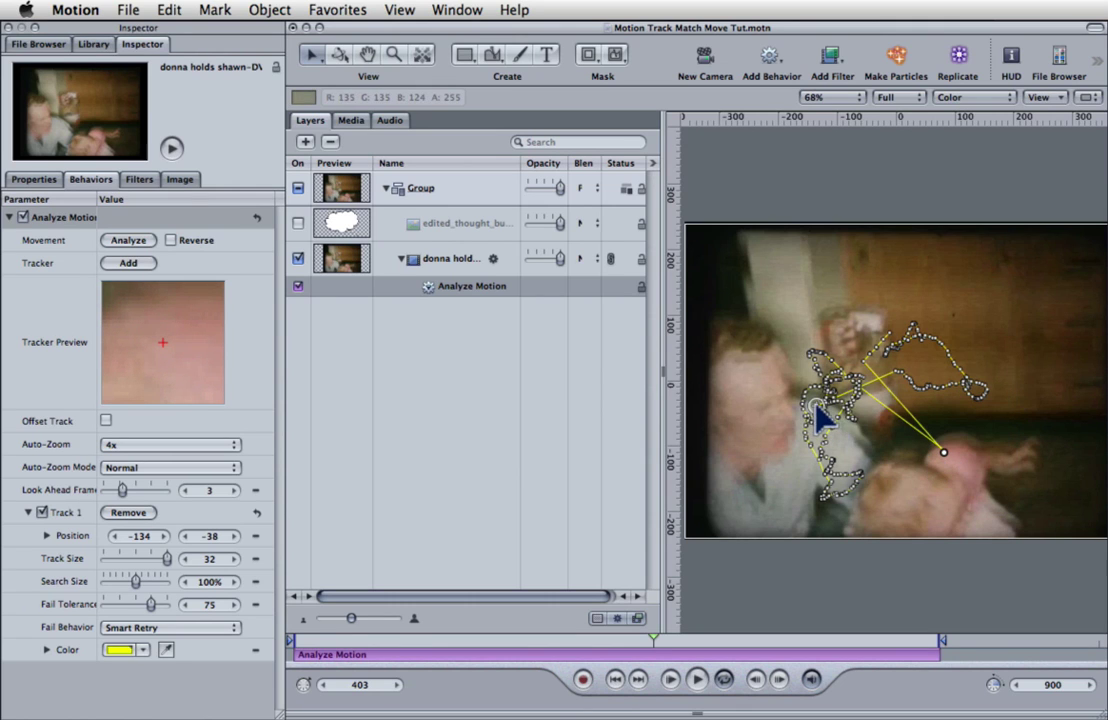
{"action": "left_click_drag", "start_coordinate": [816, 408], "coordinate": [943, 456]}
- Rerun analysis from the corrected tracker and stop it around frame 515
{"action": "left_click", "coordinate": [133, 240]}
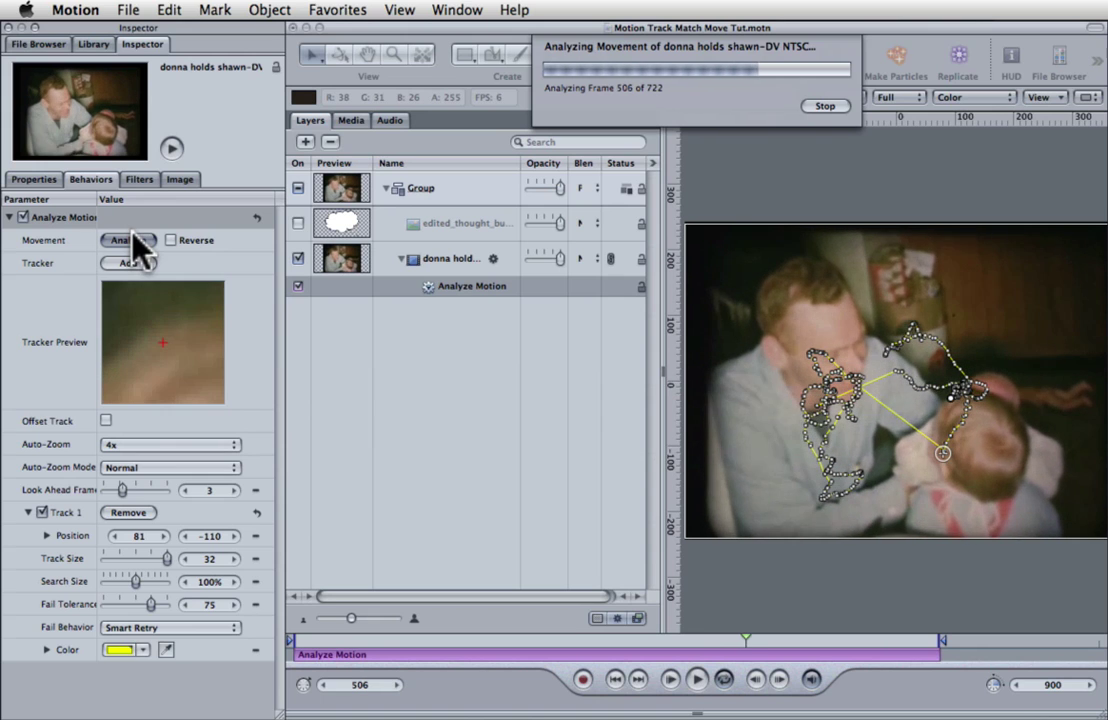
{"action": "key", "text": "Escape"}
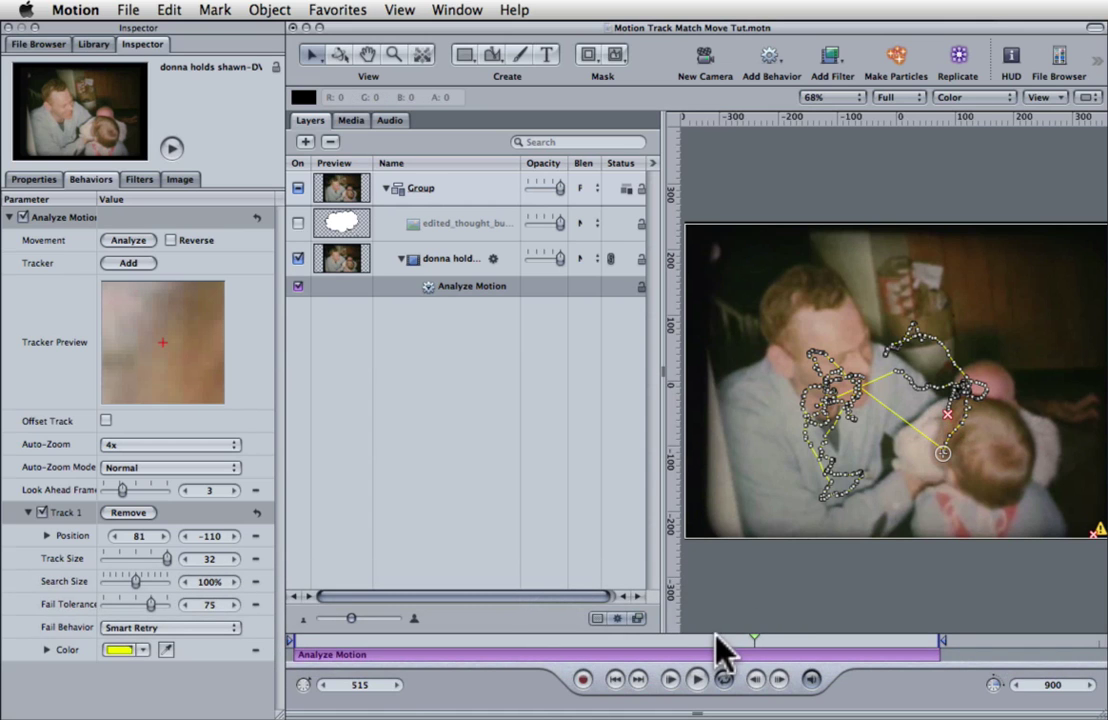
- Scrub back and correct Track 1 frame by frame, ending on the head at 92.64, −37.02
{"action": "left_click_drag", "start_coordinate": [715, 637], "coordinate": [737, 638]}
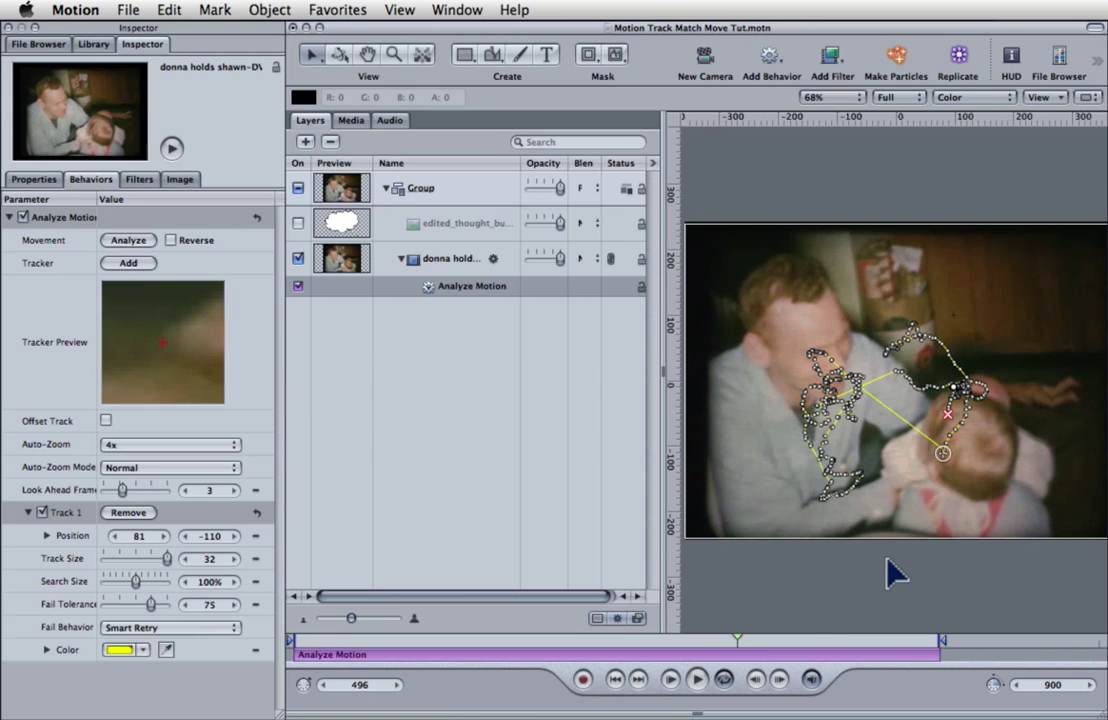
{"action": "mouse_move", "coordinate": [962, 400]}
{"action": "left_mouse_down"}
{"action": "mouse_move", "coordinate": [980, 393]}
{"action": "mouse_move", "coordinate": [969, 388]}
{"action": "mouse_move", "coordinate": [984, 383]}
{"action": "mouse_move", "coordinate": [962, 392]}
{"action": "mouse_move", "coordinate": [980, 388]}
{"action": "mouse_move", "coordinate": [978, 377]}
{"action": "mouse_move", "coordinate": [969, 396]}
{"action": "mouse_move", "coordinate": [985, 388]}
{"action": "mouse_move", "coordinate": [962, 403]}
{"action": "mouse_move", "coordinate": [984, 384]}
{"action": "mouse_move", "coordinate": [972, 396]}
{"action": "mouse_move", "coordinate": [988, 393]}
{"action": "mouse_move", "coordinate": [957, 410]}
{"action": "mouse_move", "coordinate": [985, 393]}
{"action": "mouse_move", "coordinate": [950, 398]}
{"action": "mouse_move", "coordinate": [978, 380]}
{"action": "mouse_move", "coordinate": [983, 388]}
{"action": "mouse_move", "coordinate": [962, 403]}
{"action": "mouse_move", "coordinate": [975, 378]}
{"action": "mouse_move", "coordinate": [954, 404]}
{"action": "mouse_move", "coordinate": [974, 376]}
{"action": "left_mouse_up"}
{"action": "key", "text": "Right"}
{"action": "key", "text": "Right"}
{"action": "key", "text": "Right"}
{"action": "key", "text": "Right"}
{"action": "key", "text": "Right"}
{"action": "key", "text": "Right"}
{"action": "key", "text": "Right"}
{"action": "key", "text": "Right"}
{"action": "key", "text": "Right"}
{"action": "key", "text": "Right"}
{"action": "key", "text": "Right"}
{"action": "key", "text": "Right"}
{"action": "key", "text": "Right"}
{"action": "key", "text": "Right"}
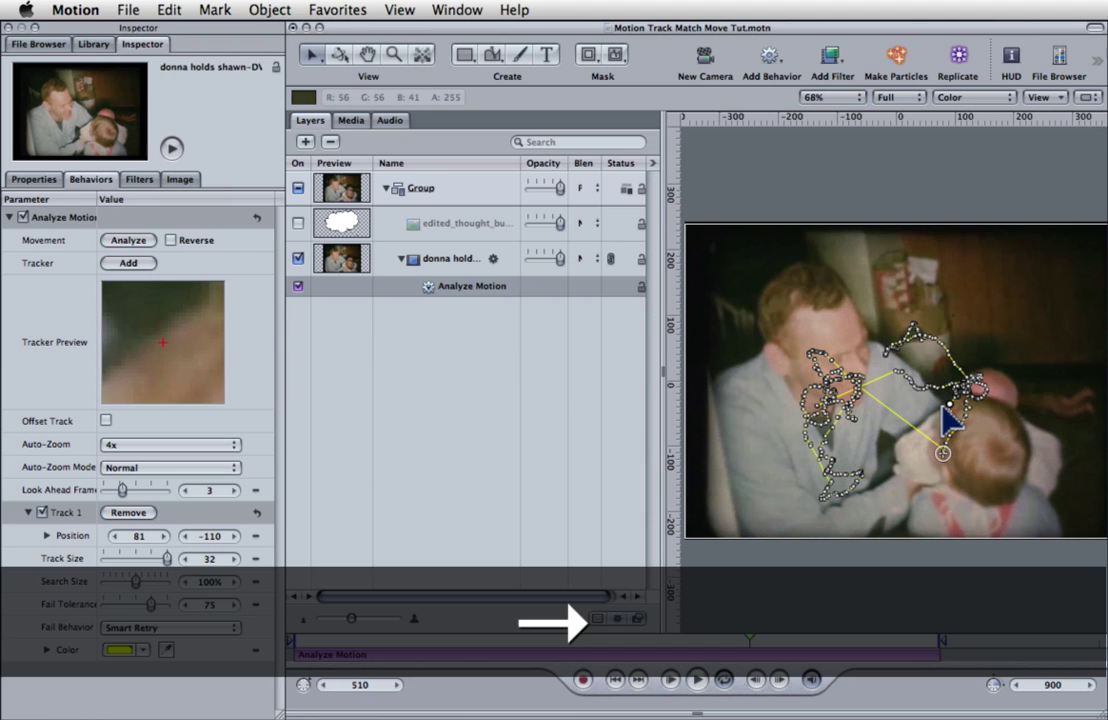
{"action": "mouse_move", "coordinate": [955, 422]}
{"action": "left_mouse_down"}
{"action": "mouse_move", "coordinate": [980, 388]}
{"action": "mouse_move", "coordinate": [965, 407]}
{"action": "mouse_move", "coordinate": [977, 388]}
{"action": "mouse_move", "coordinate": [962, 389]}
{"action": "mouse_move", "coordinate": [948, 410]}
{"action": "left_mouse_up"}
{"action": "key", "text": "Right"}
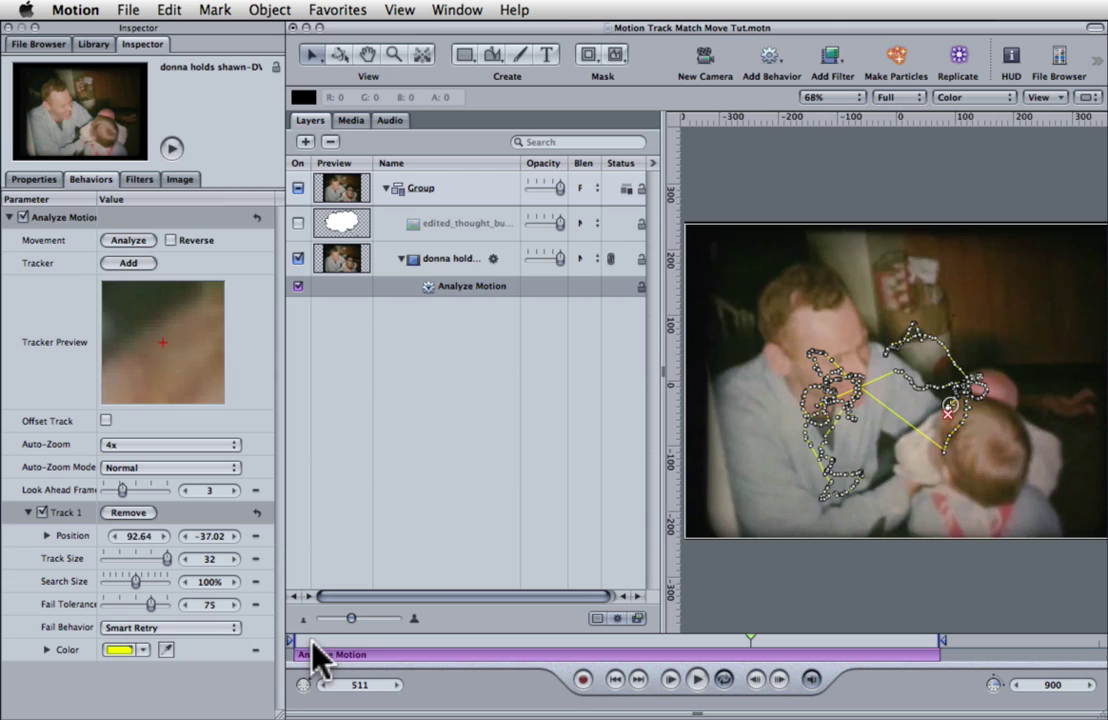
- Return to frame 1, show the edited_thought_bubble layer and nudge it slightly up-left
{"action": "left_click_drag", "start_coordinate": [312, 643], "coordinate": [289, 643]}
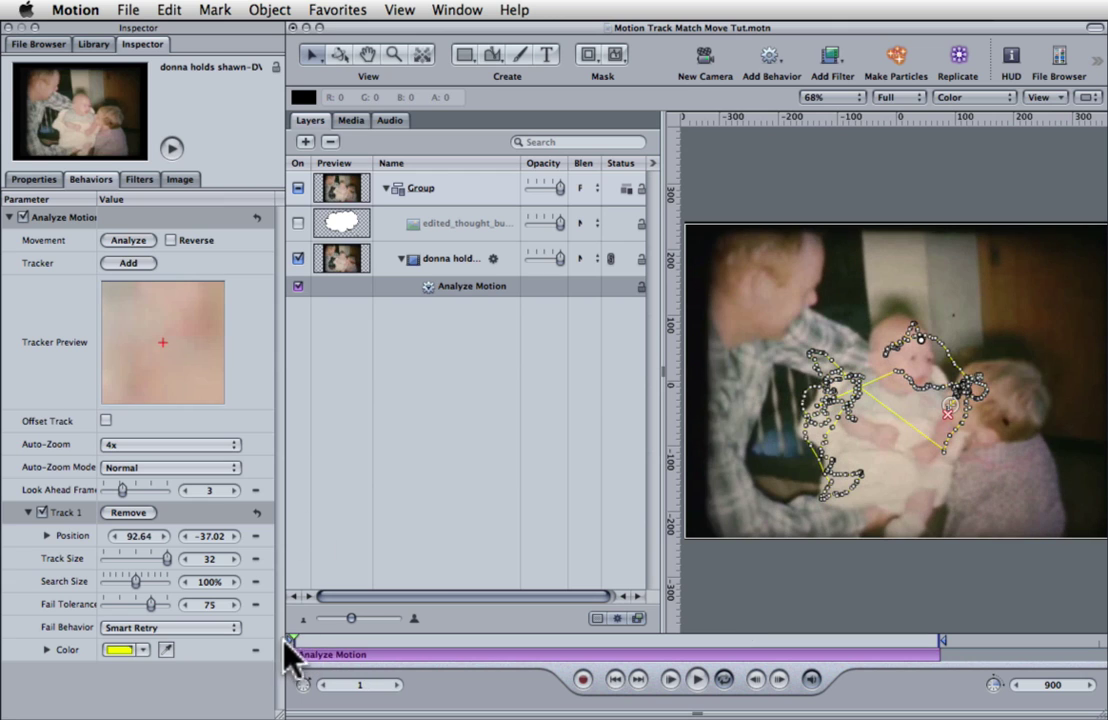
{"action": "left_click", "coordinate": [297, 223]}
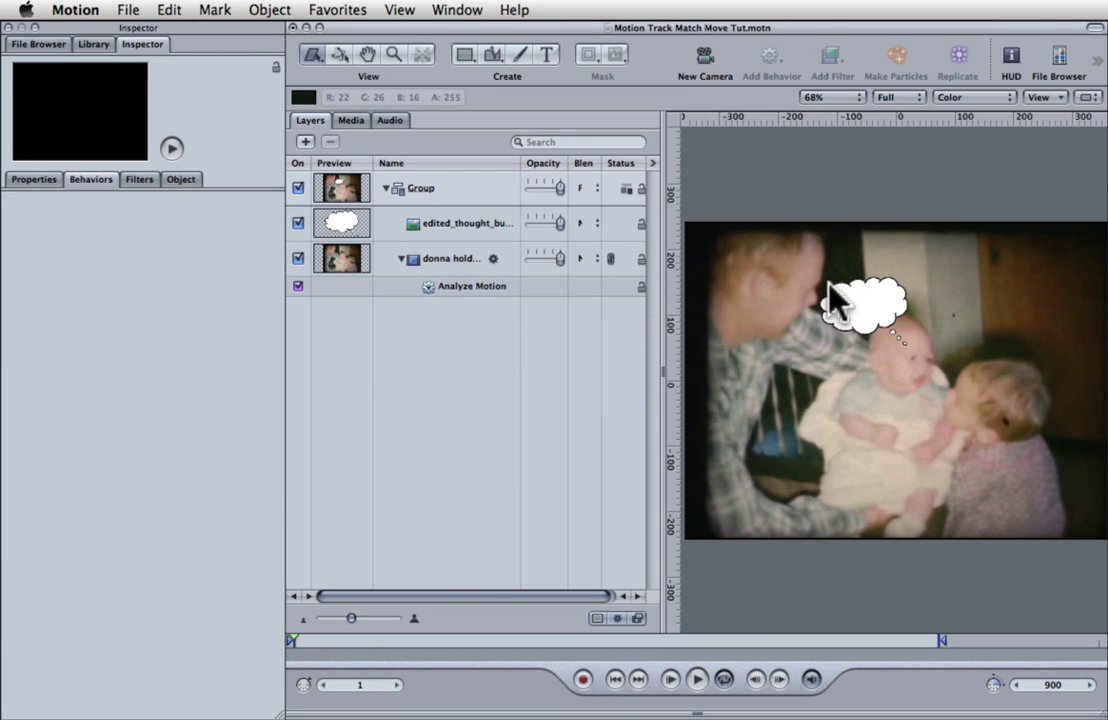
{"action": "mouse_move", "coordinate": [861, 302]}
{"action": "left_mouse_down"}
{"action": "mouse_move", "coordinate": [853, 290]}
{"action": "mouse_move", "coordinate": [865, 294]}
{"action": "left_mouse_up"}
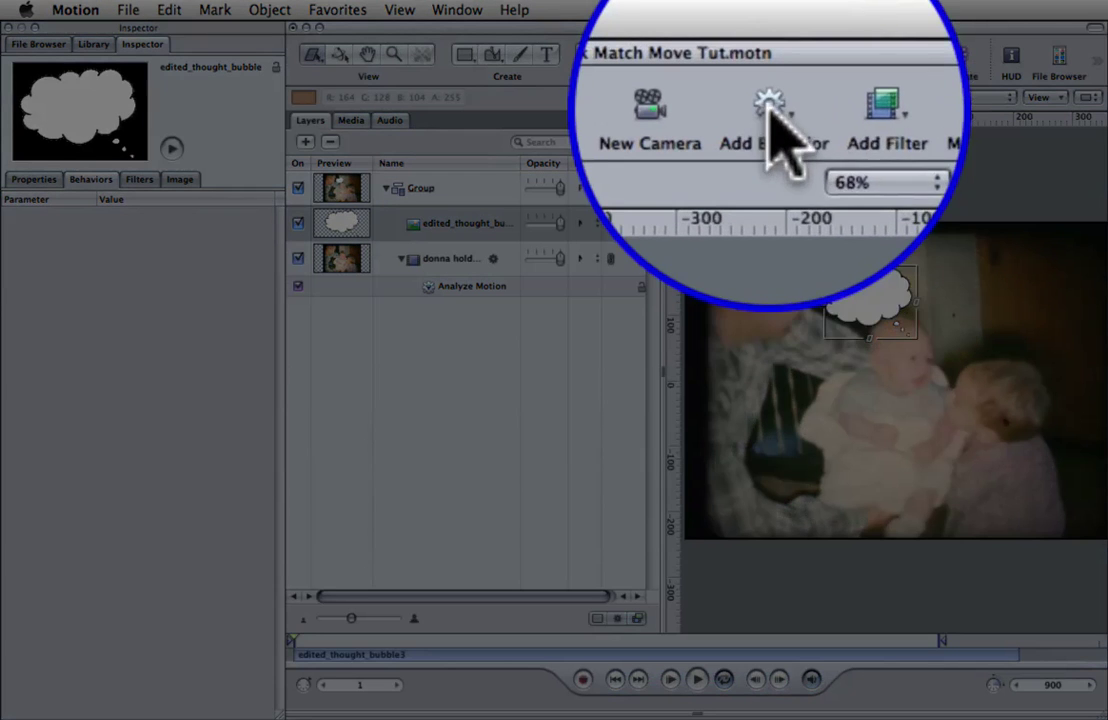
- Add a Match Move behaviour to the thought bubble layer
{"action": "left_click", "coordinate": [770, 72]}
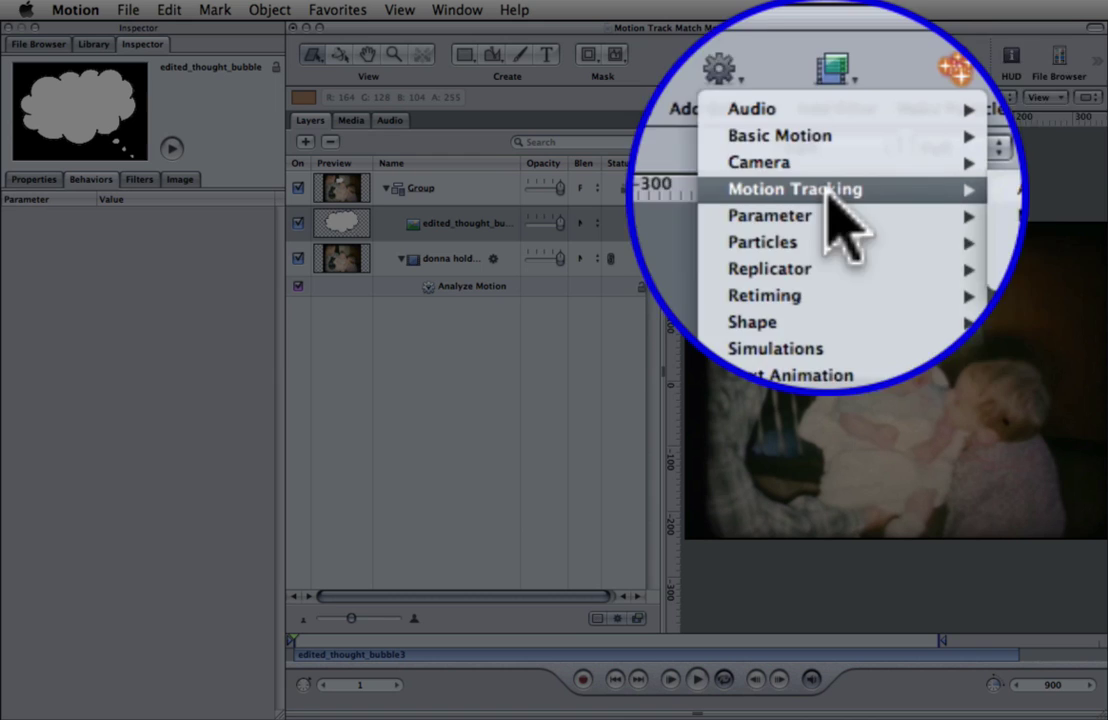
{"action": "mouse_move", "coordinate": [785, 119]}
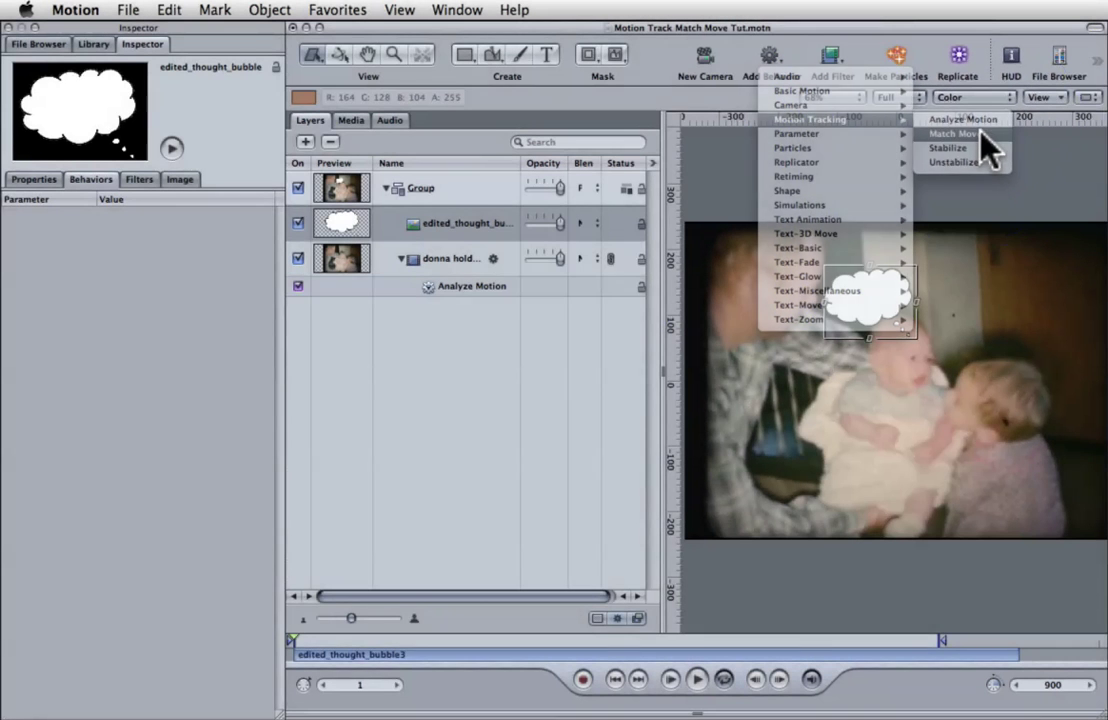
{"action": "left_click", "coordinate": [980, 135]}
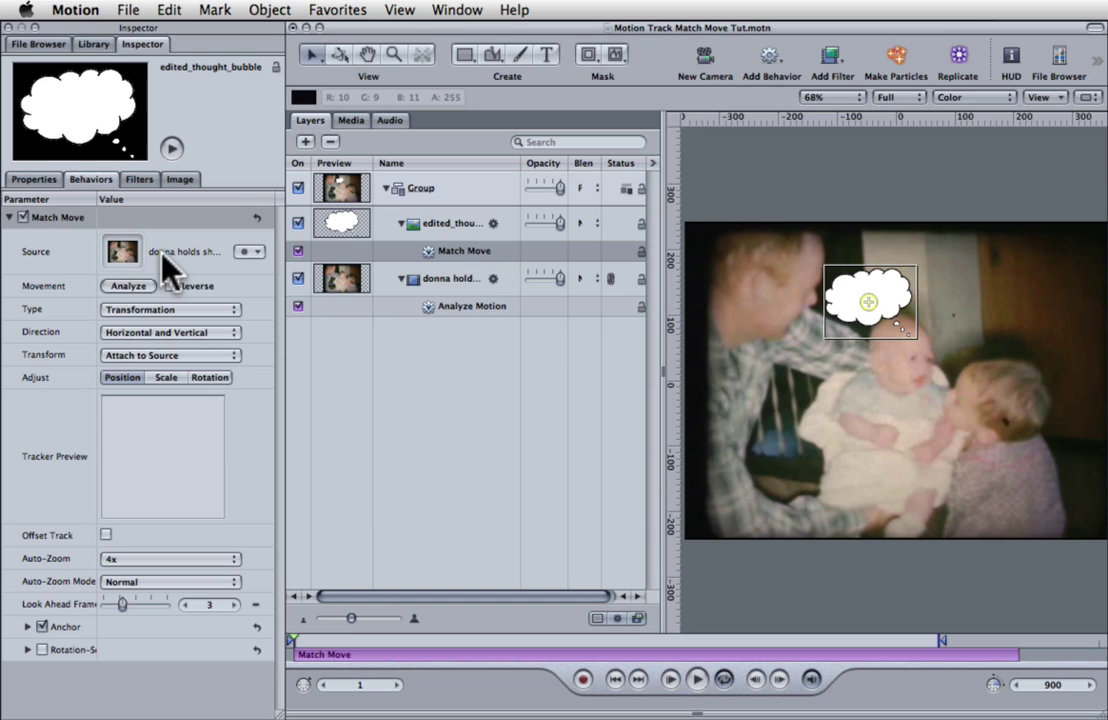
- Set the bubble's Match Move Source to the video's Analyze Motion behavior, using Track 1 data
{"action": "left_click", "coordinate": [255, 252]}
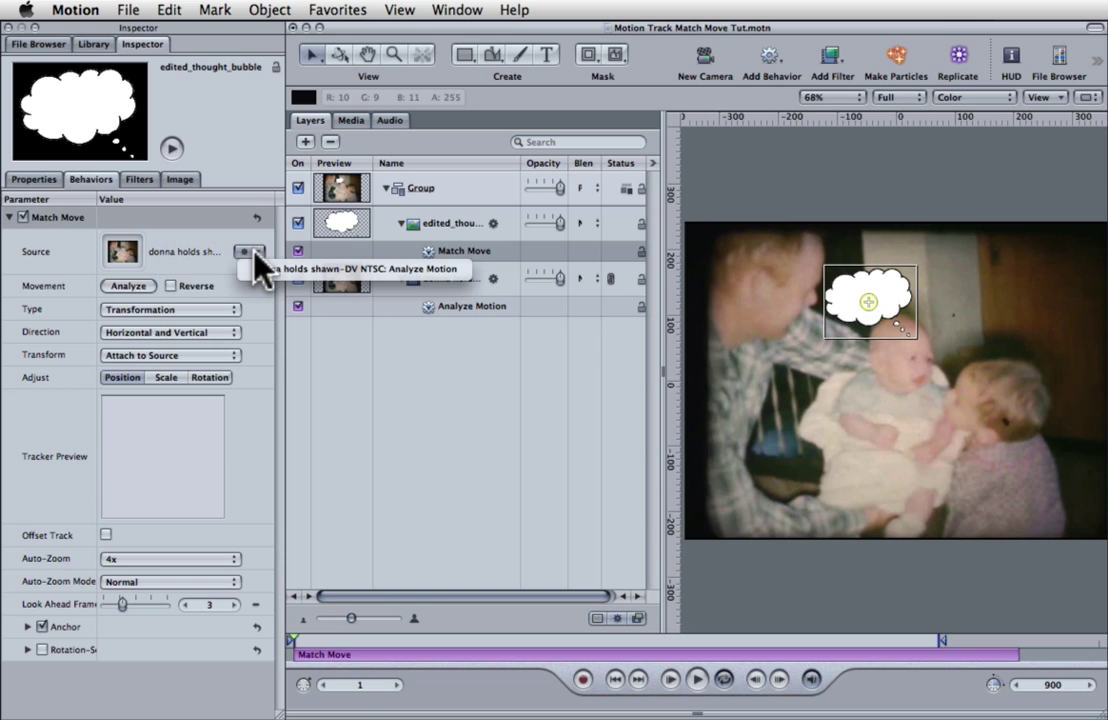
{"action": "left_click", "coordinate": [410, 270]}
{"action": "left_click", "coordinate": [452, 305]}
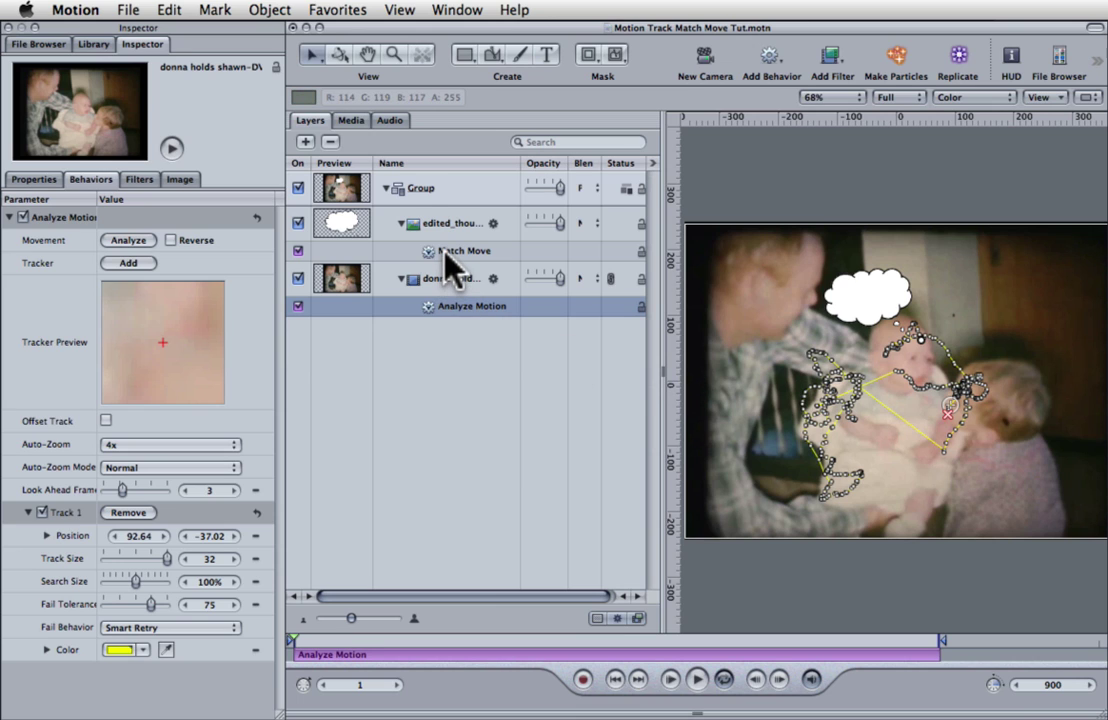
{"action": "left_click", "coordinate": [446, 253]}
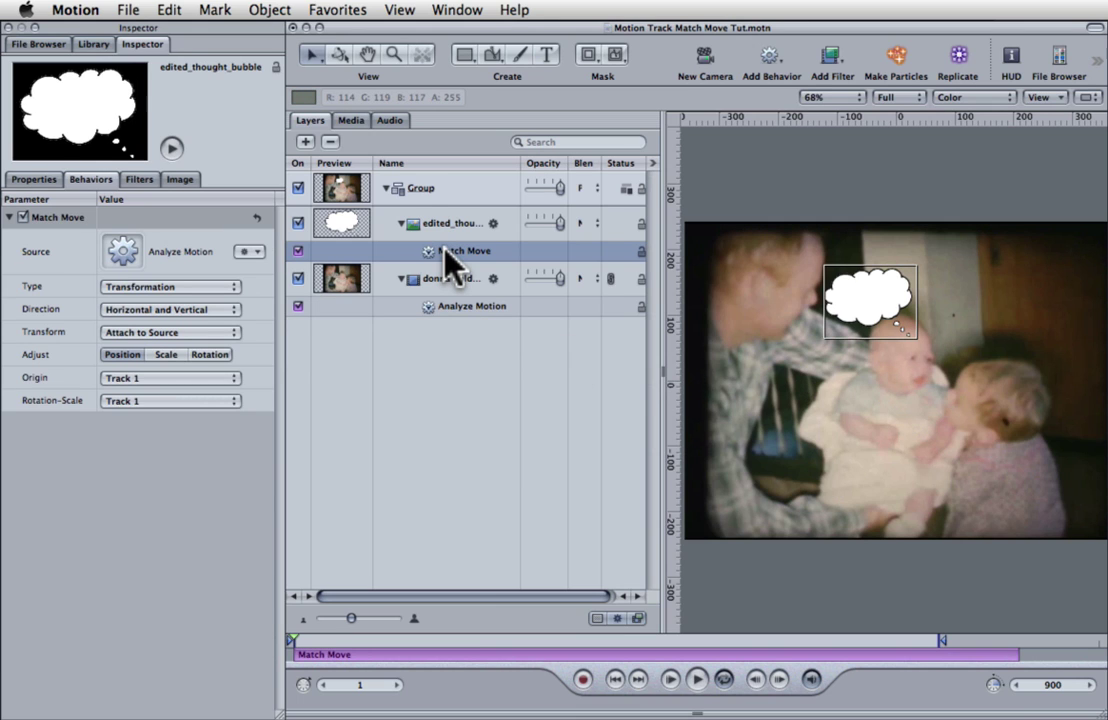
{"action": "left_click", "coordinate": [440, 383]}
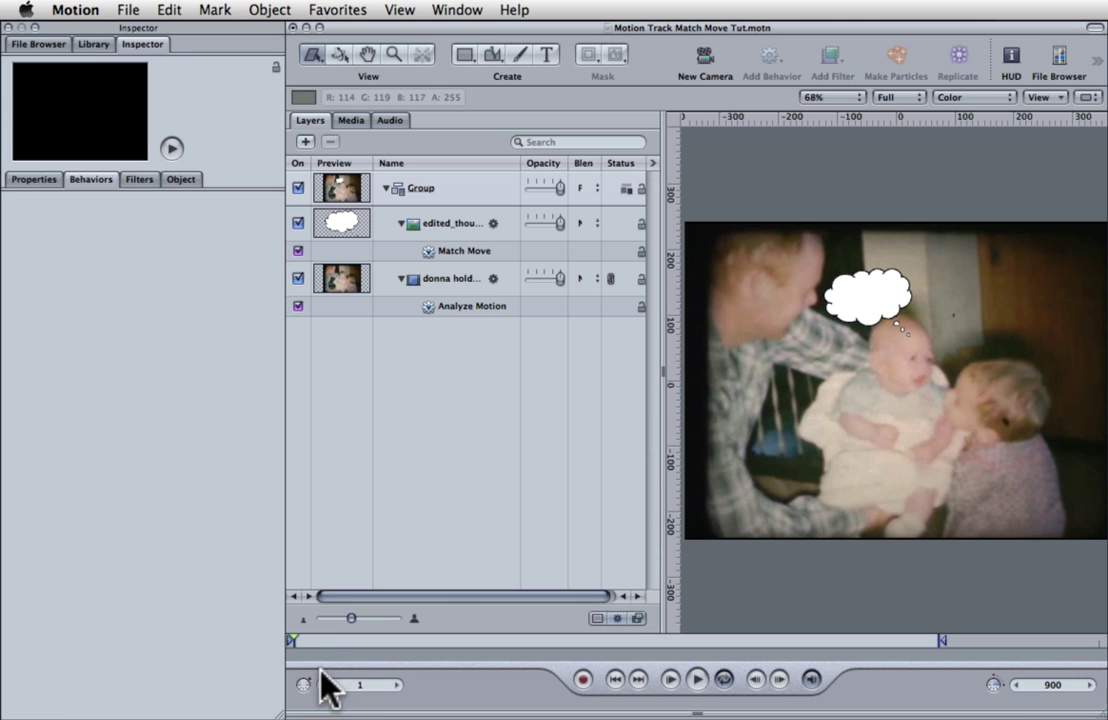
{"action": "mouse_move", "coordinate": [304, 640]}
{"action": "left_mouse_down"}
{"action": "mouse_move", "coordinate": [497, 645]}
{"action": "mouse_move", "coordinate": [317, 645]}
{"action": "left_mouse_up"}
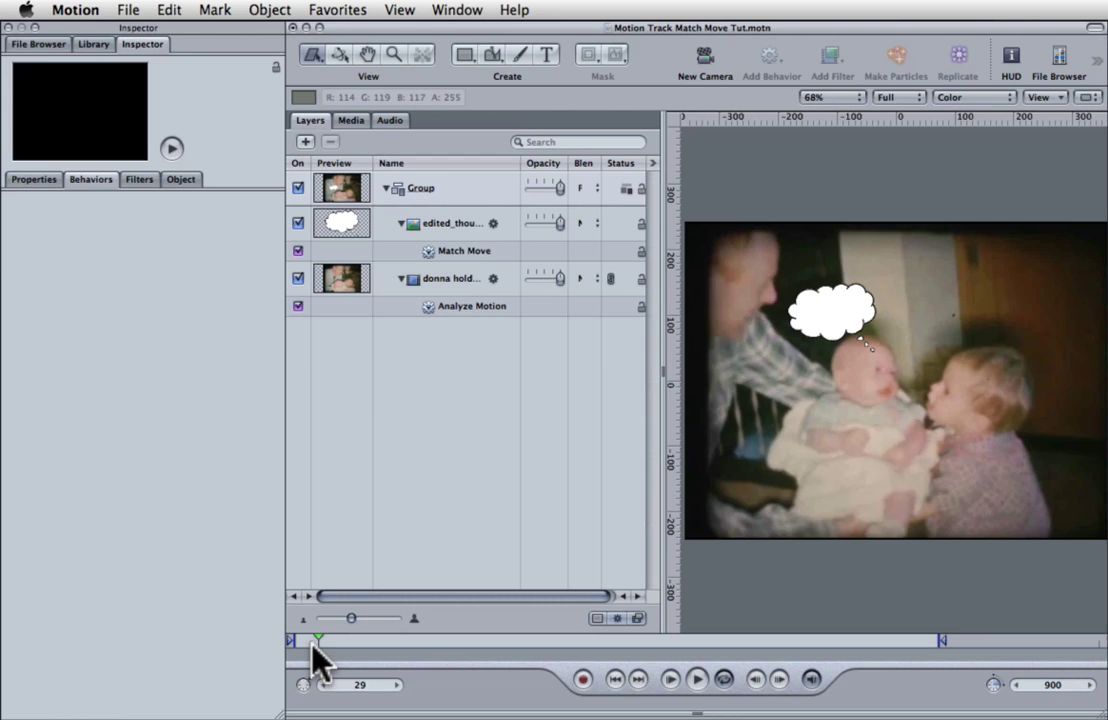
{"action": "key", "text": "space"}
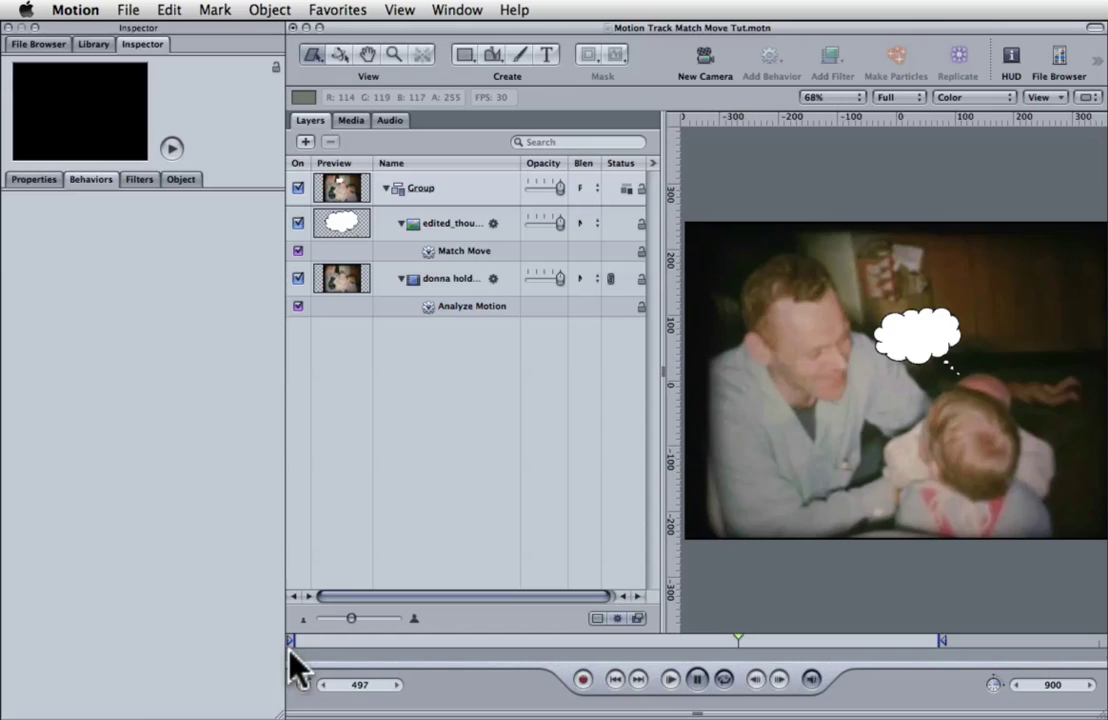
{"action": "key", "text": "space"}
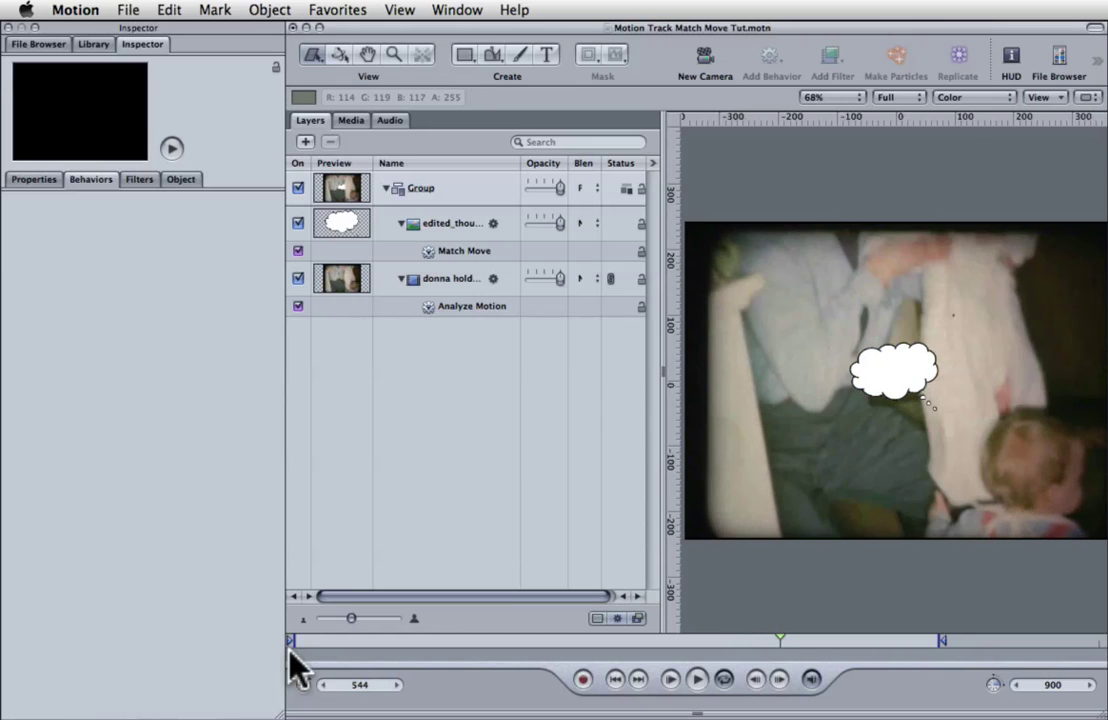